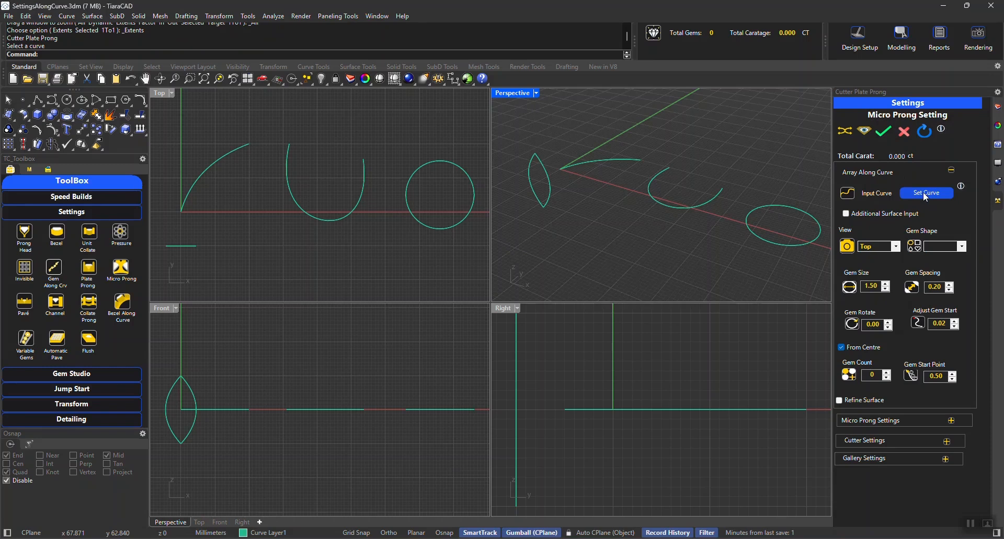
Step: Assign the open arc starting at the origin as the input curve and choose the Round gem shape
{"action": "left_click", "coordinate": [924, 193]}
{"action": "left_click", "coordinate": [217, 167]}
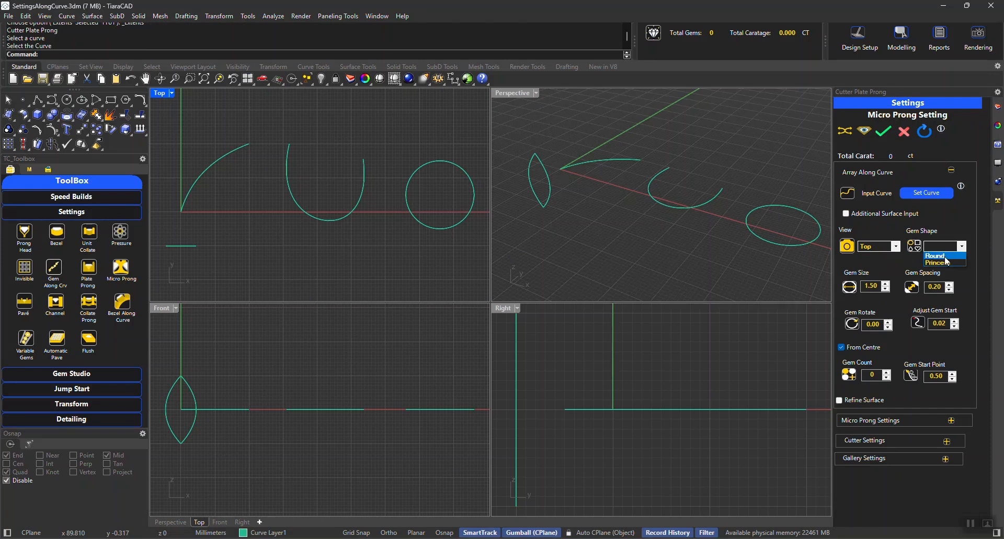
{"action": "left_click", "coordinate": [944, 257]}
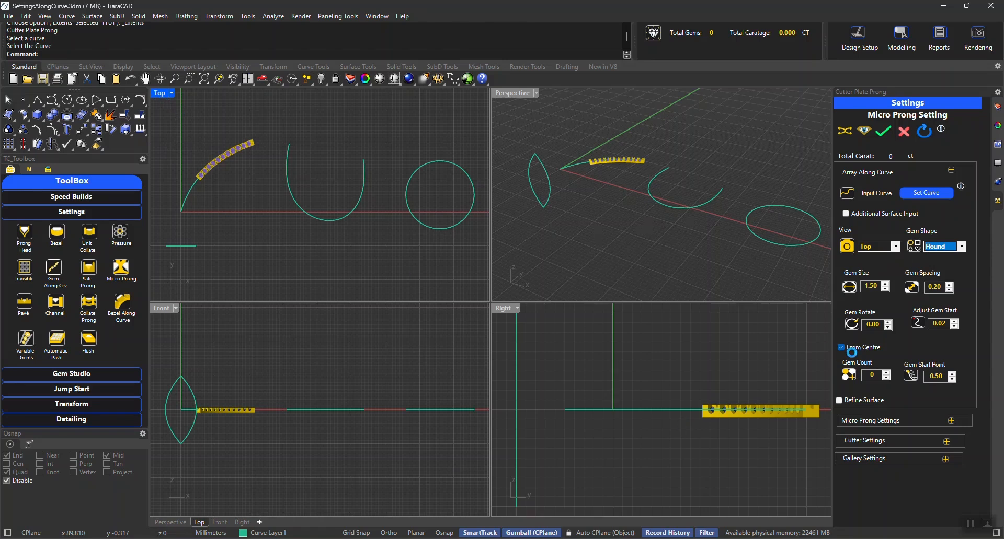
Step: Try the arc's gem layout with From Centre off, adjust the gem count, and switch From Centre back on
{"action": "double_click", "coordinate": [161, 94]}
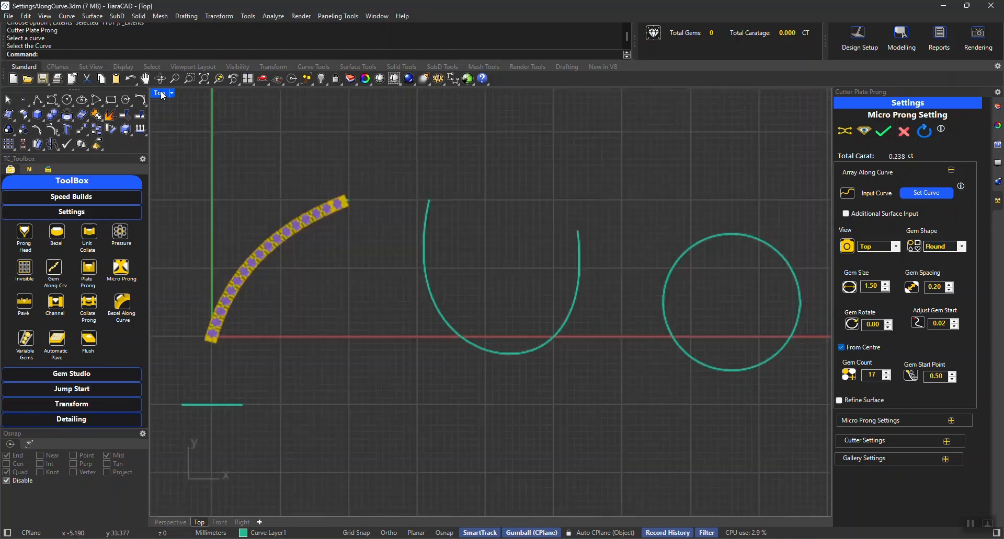
{"action": "scroll", "coordinate": [254, 337], "scroll_direction": "up", "scroll_amount": 8}
{"action": "right_click_drag", "start_coordinate": [299, 296], "coordinate": [485, 349]}
{"action": "left_click", "coordinate": [858, 349]}
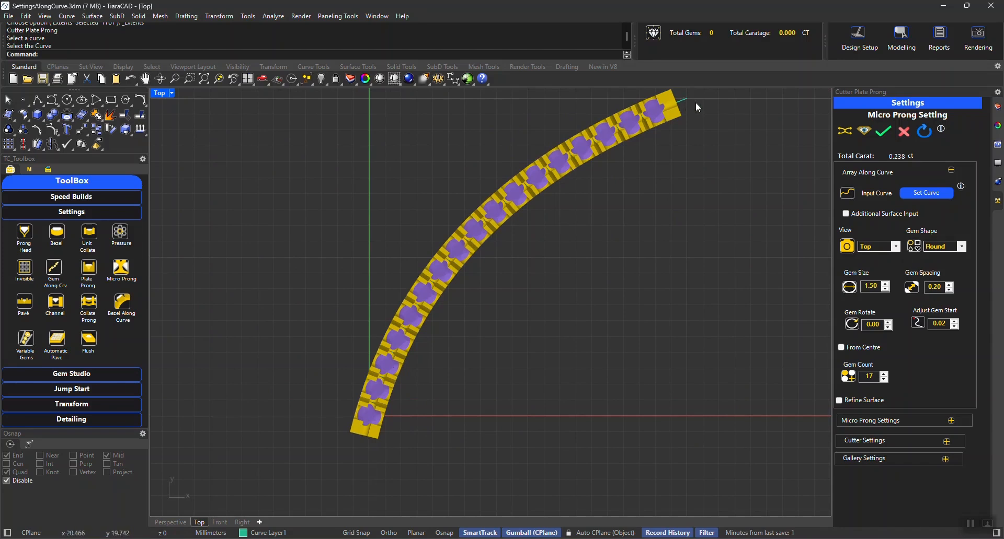
{"action": "left_click", "coordinate": [882, 381]}
{"action": "left_click", "coordinate": [852, 347]}
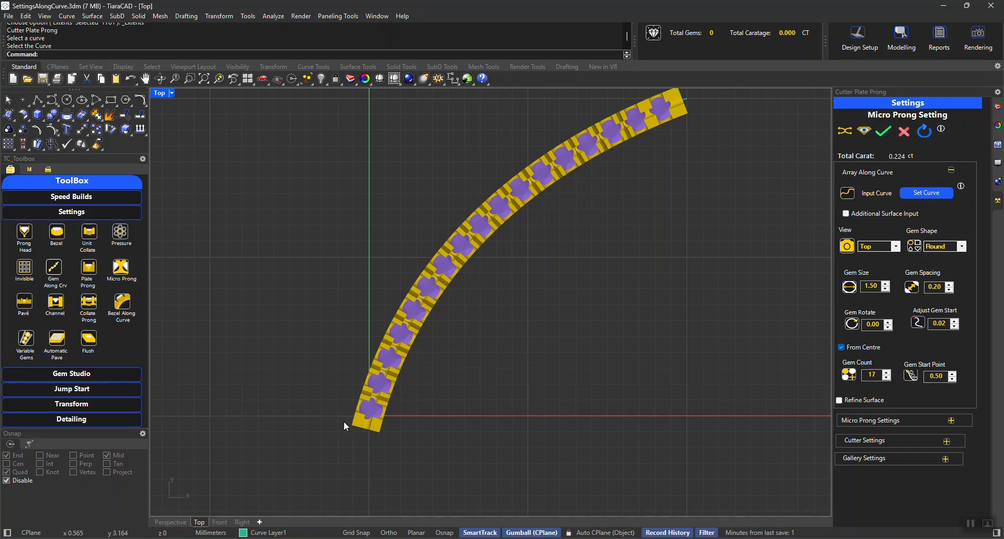
Step: Examine the arc's micro prong setting in perspective, hiding the gems to inspect the prongs and seats
{"action": "left_click", "coordinate": [169, 522]}
{"action": "right_click_drag", "start_coordinate": [479, 408], "coordinate": [452, 214]}
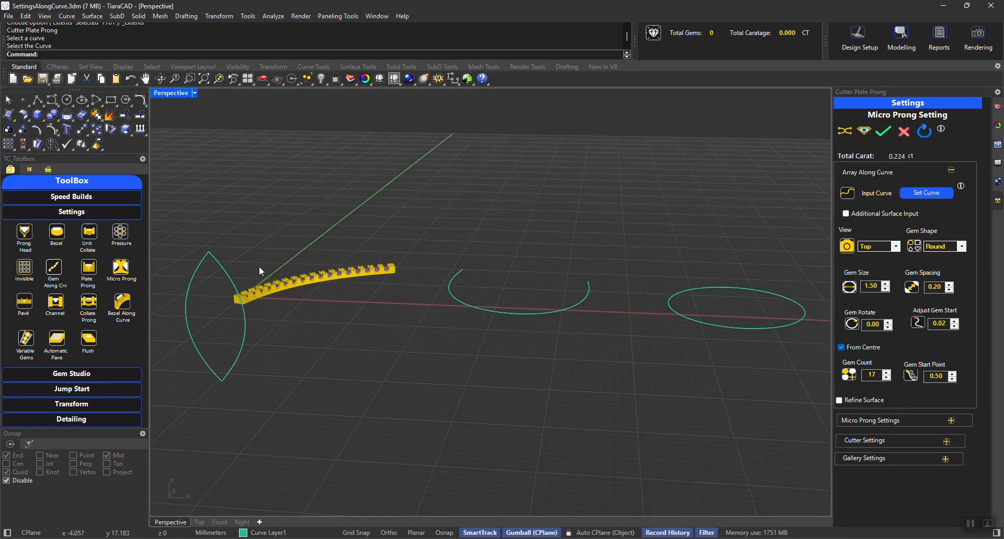
{"action": "scroll", "coordinate": [260, 267], "scroll_direction": "up", "scroll_amount": 7}
{"action": "scroll", "coordinate": [454, 302], "scroll_direction": "up", "scroll_amount": 8}
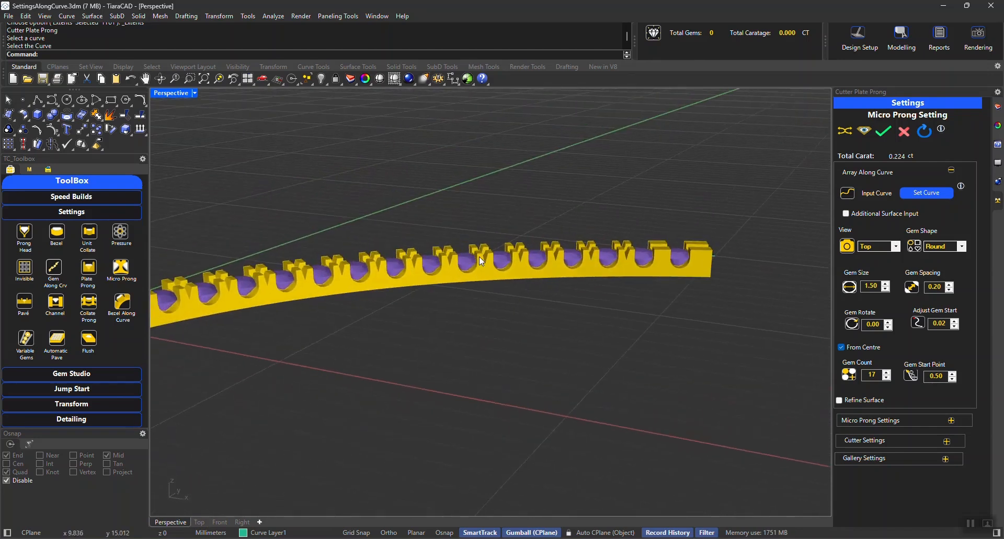
{"action": "scroll", "coordinate": [500, 257], "scroll_direction": "up", "scroll_amount": 1}
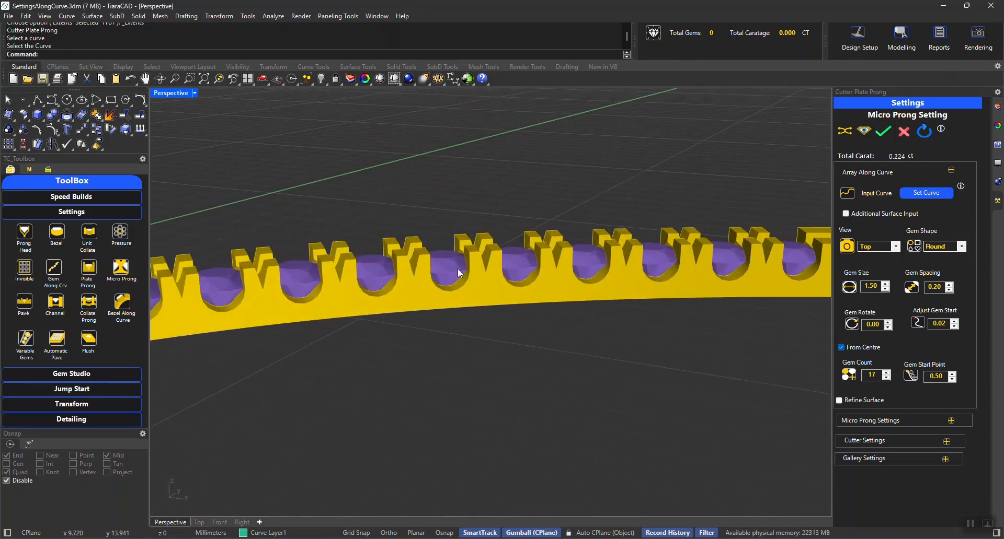
{"action": "left_click", "coordinate": [863, 135]}
{"action": "right_click_drag", "start_coordinate": [604, 218], "coordinate": [642, 251]}
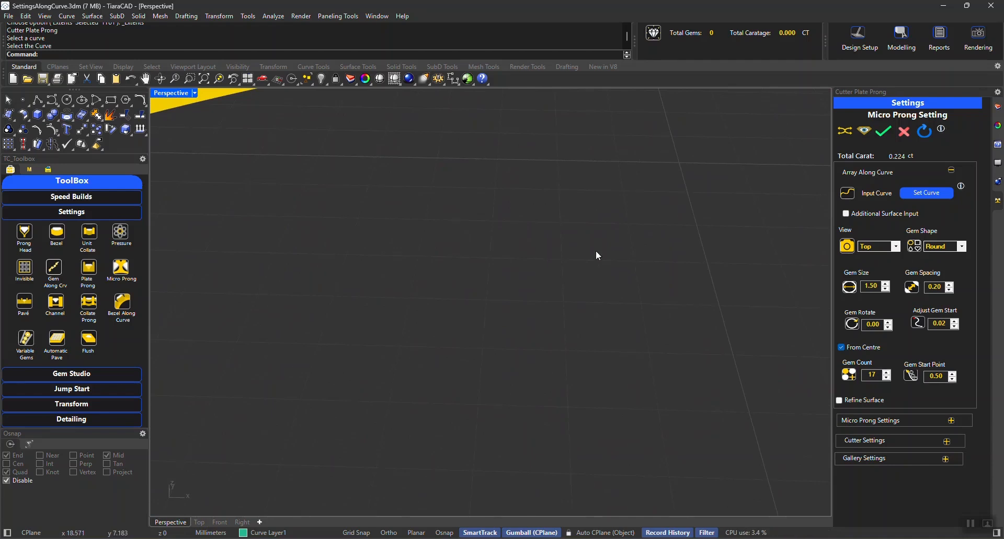
{"action": "right_click_drag", "start_coordinate": [513, 218], "coordinate": [401, 112], "text": "shift"}
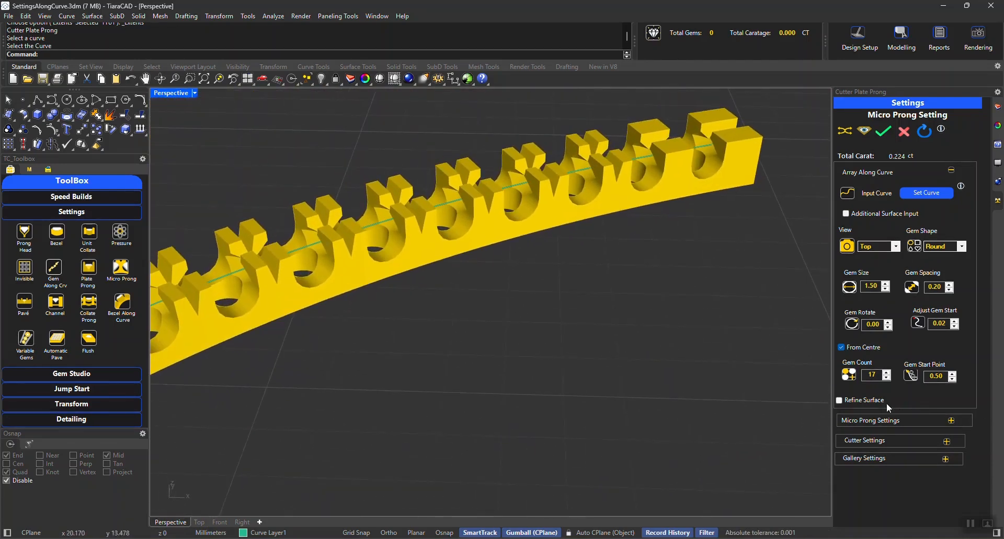
Step: Set Distance From Wall in the Micro Prong Settings to 0.10, checking the arc from above
{"action": "left_click", "coordinate": [861, 168]}
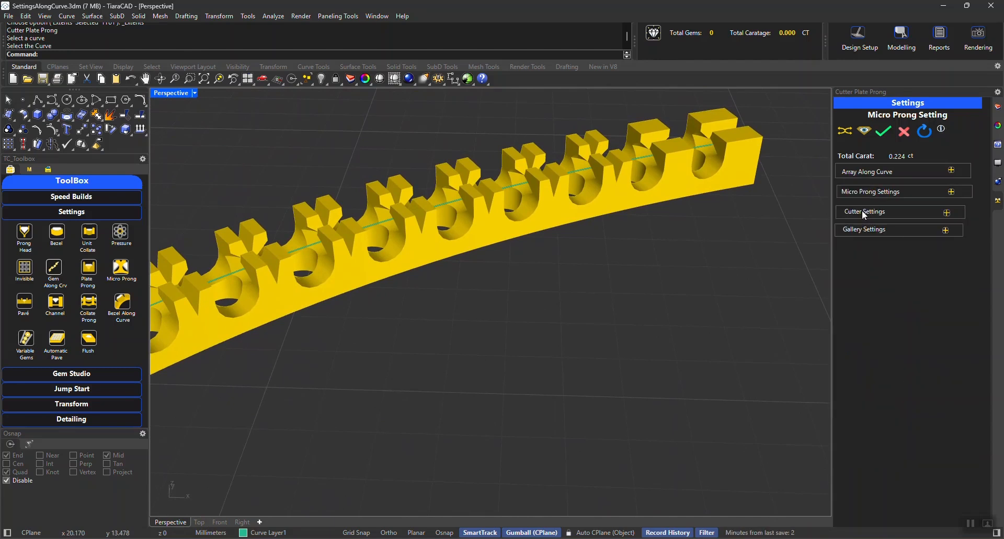
{"action": "left_click", "coordinate": [868, 191]}
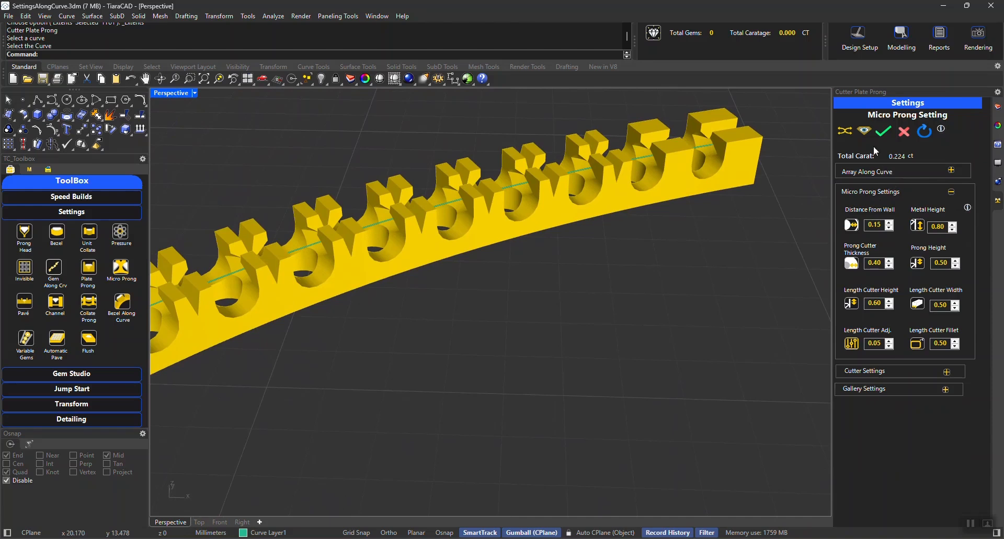
{"action": "left_click", "coordinate": [199, 523]}
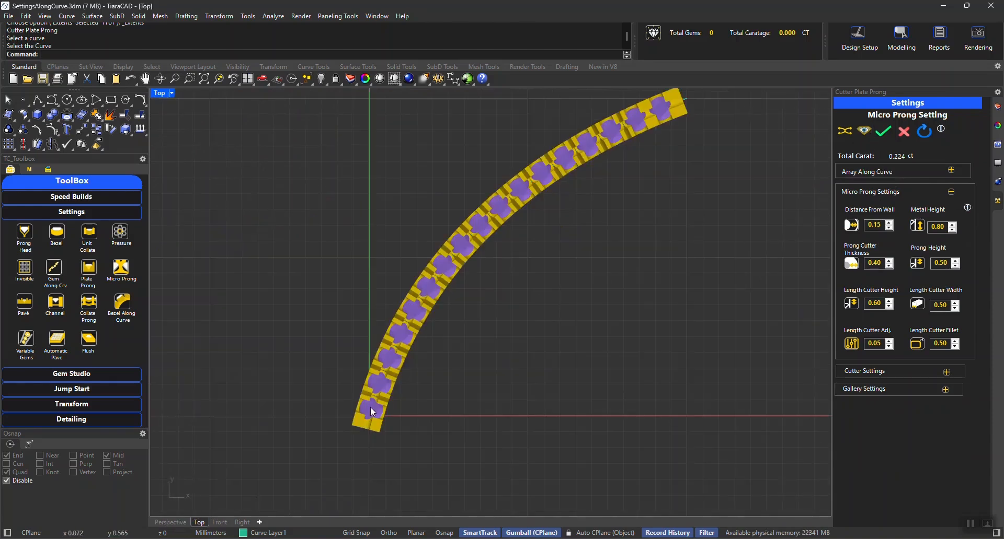
{"action": "scroll", "coordinate": [456, 250], "scroll_direction": "up", "scroll_amount": 6}
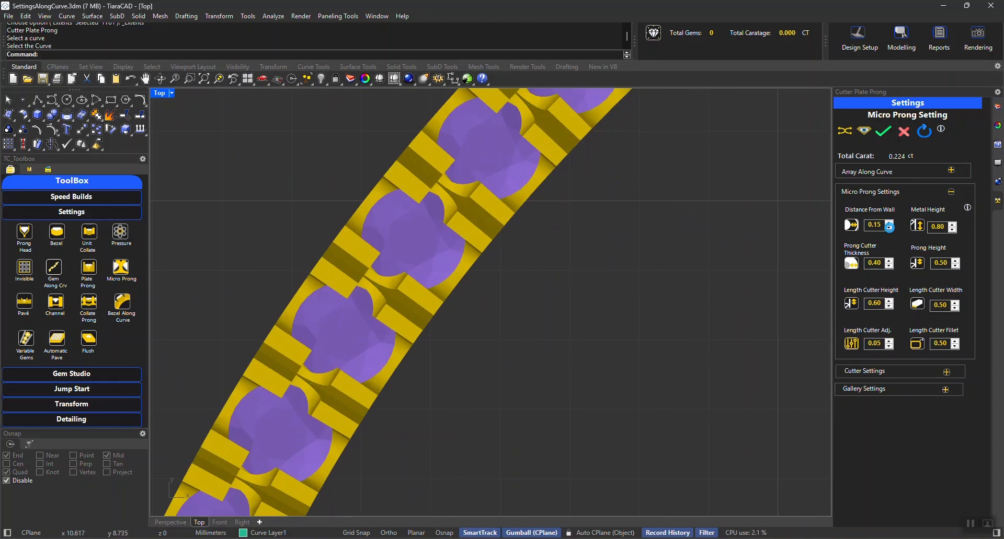
{"action": "left_click", "coordinate": [889, 229]}
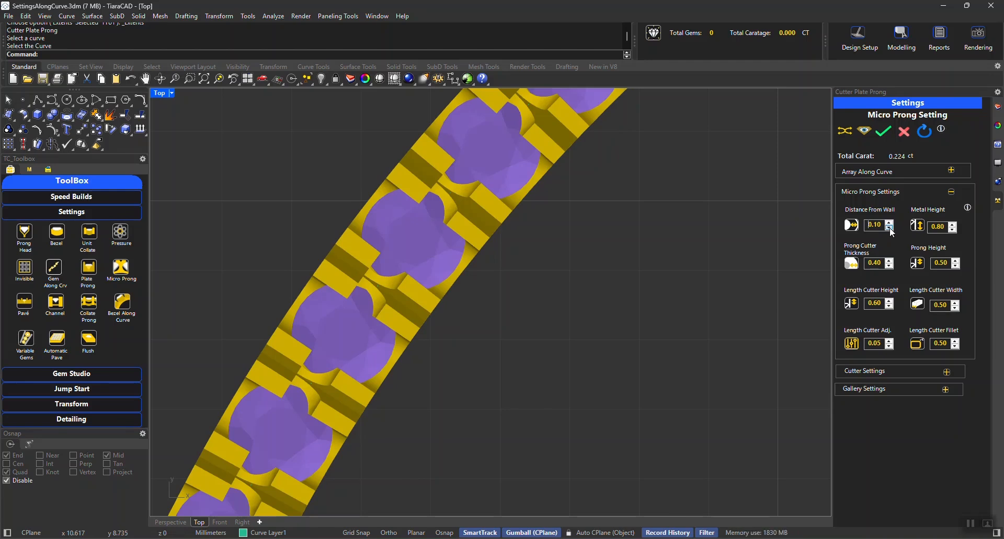
Step: Set the Length Cutter Fillet of the arc's micro prong setting to 0.15
{"action": "scroll", "coordinate": [645, 319], "scroll_direction": "down", "scroll_amount": 10}
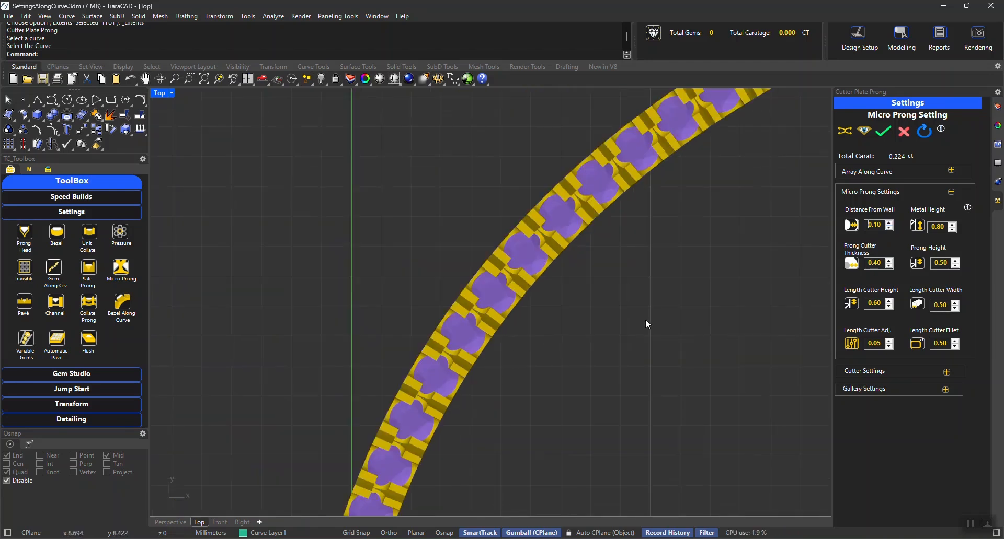
{"action": "left_click", "coordinate": [163, 522]}
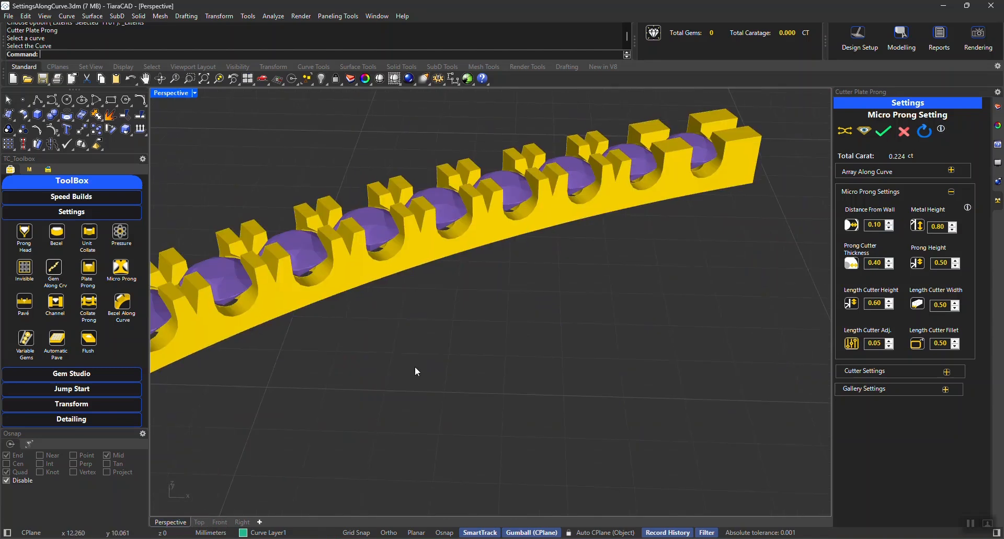
{"action": "right_click_drag", "start_coordinate": [638, 297], "coordinate": [511, 230]}
{"action": "scroll", "coordinate": [489, 218], "scroll_direction": "down", "scroll_amount": 2}
{"action": "scroll", "coordinate": [485, 218], "scroll_direction": "down", "scroll_amount": 5}
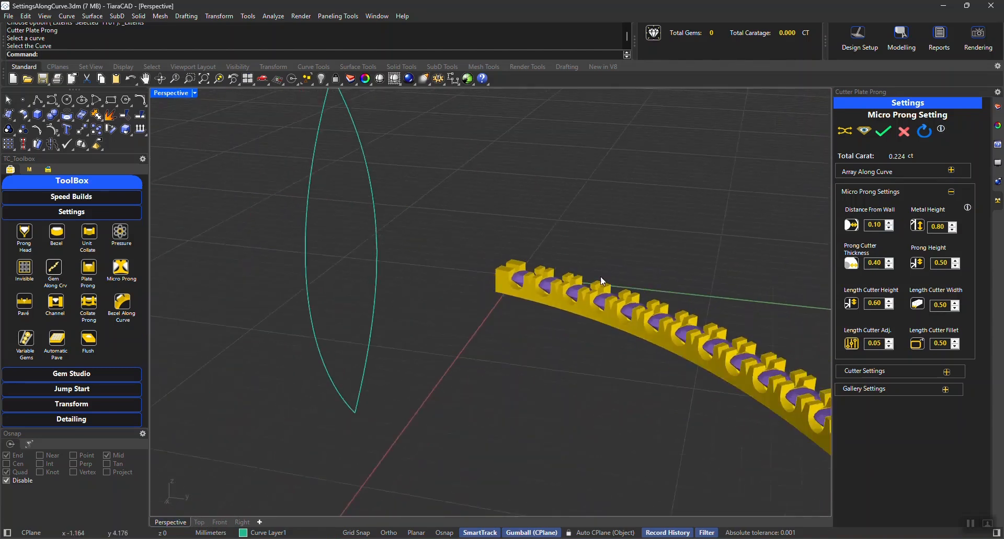
{"action": "right_click_drag", "start_coordinate": [712, 323], "coordinate": [643, 349]}
{"action": "scroll", "coordinate": [642, 344], "scroll_direction": "up", "scroll_amount": 4}
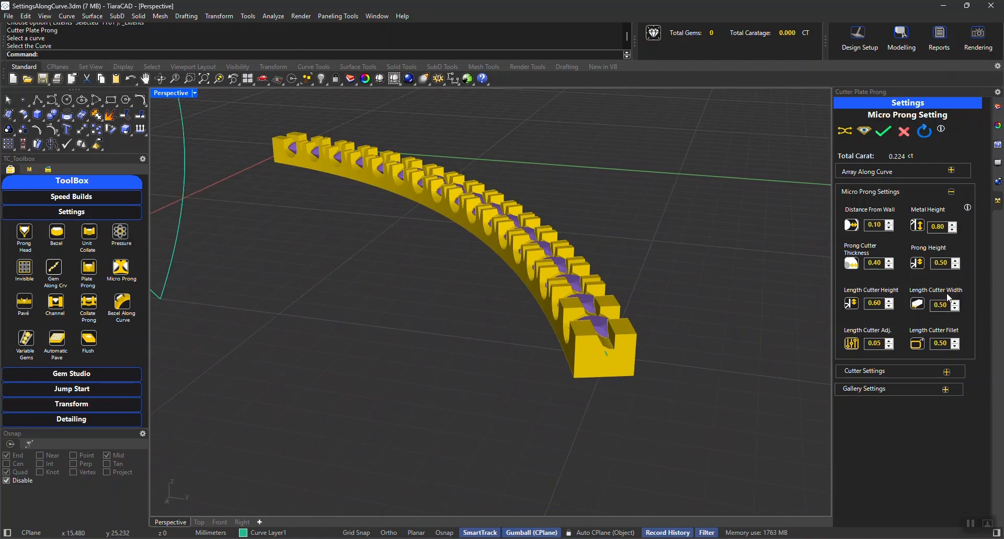
{"action": "double_click", "coordinate": [939, 344]}
{"action": "type", "text": ".3"}
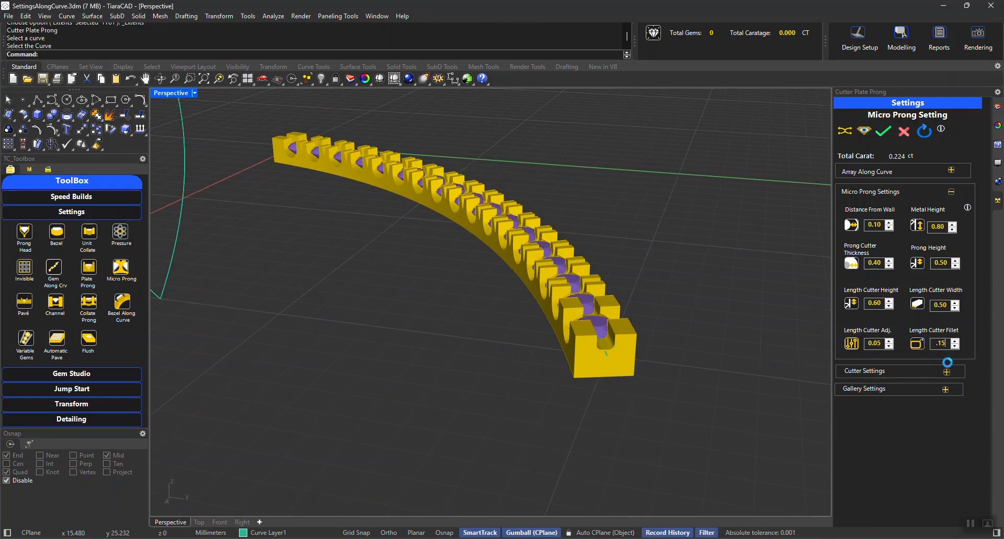
Step: Open the Cutter Settings and inspect the gem and prong cutters along the arc
{"action": "left_click", "coordinate": [946, 372]}
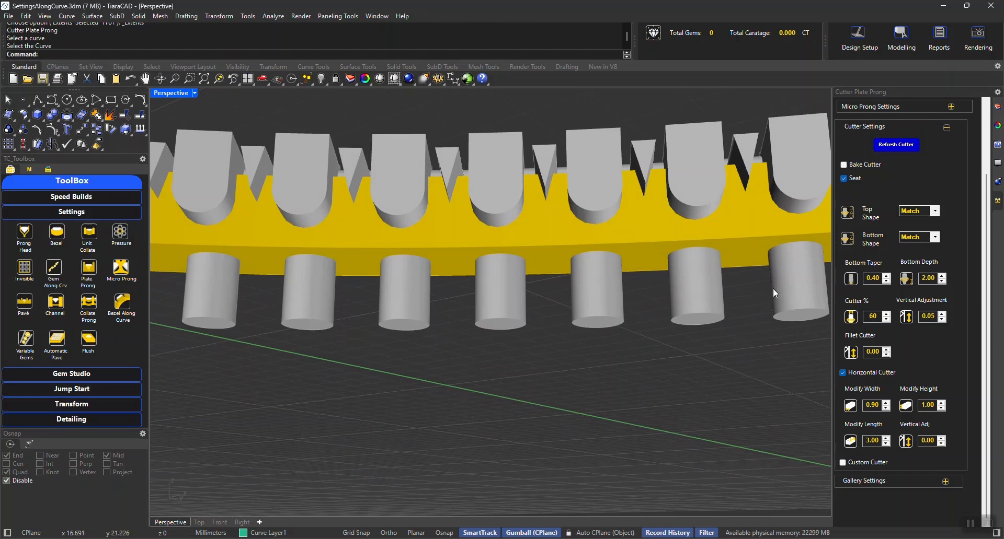
{"action": "right_click_drag", "start_coordinate": [578, 217], "coordinate": [612, 314]}
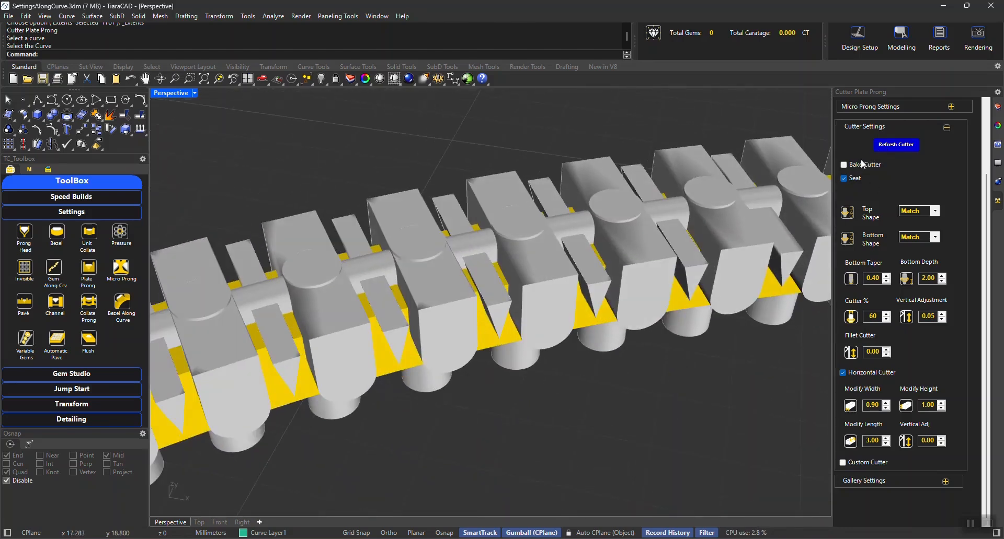
{"action": "left_click", "coordinate": [861, 130]}
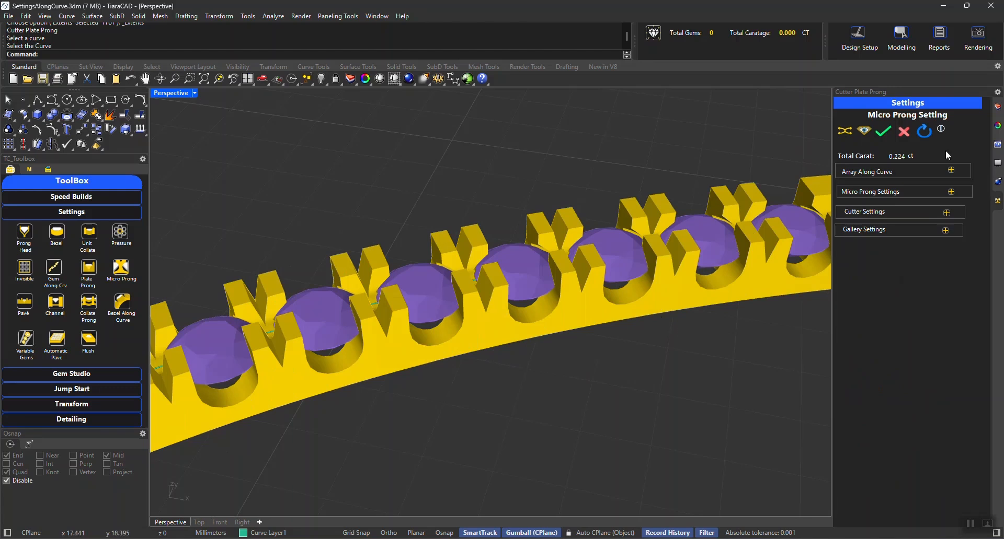
Step: Finalize the micro prong setting on the arc and check the generated metal body by selecting it
{"action": "left_click", "coordinate": [884, 132]}
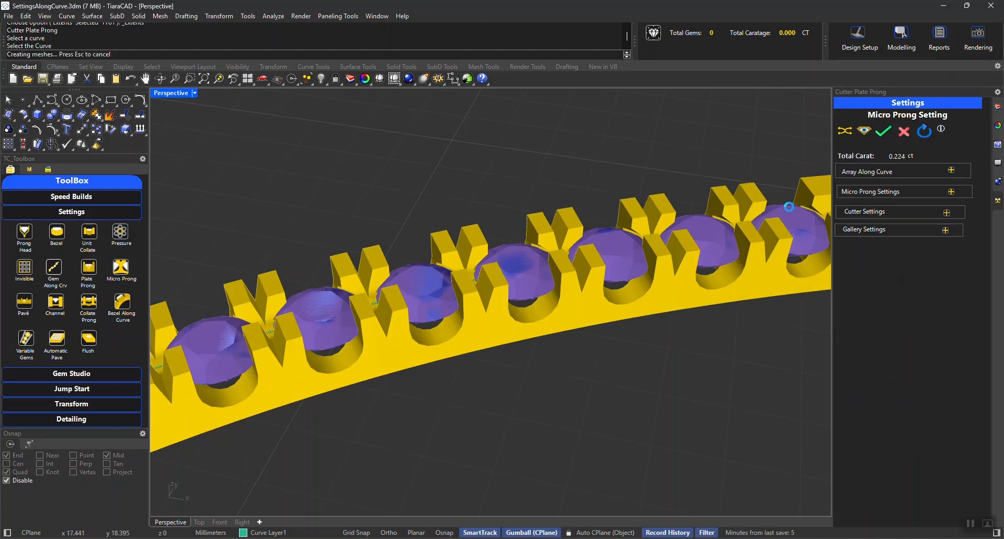
{"action": "left_click", "coordinate": [594, 325]}
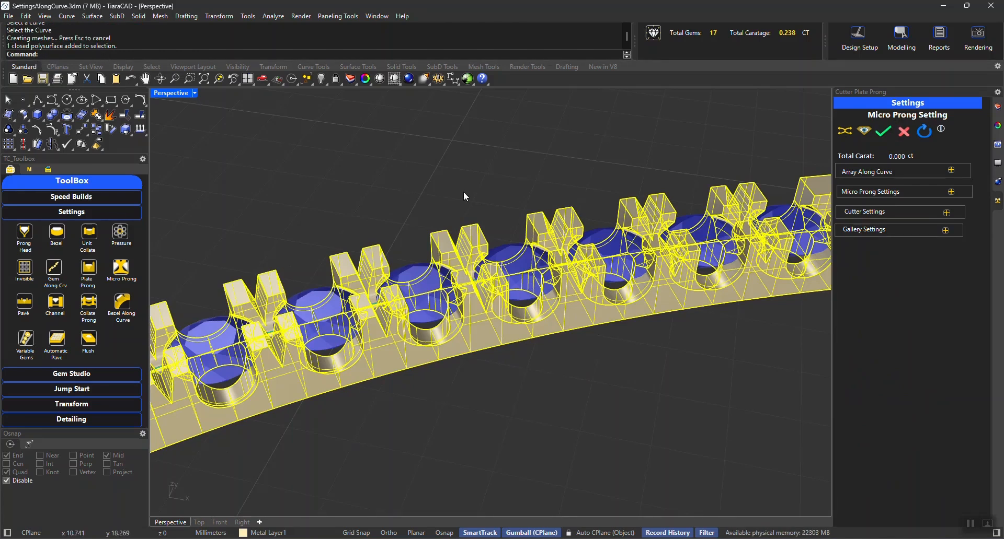
{"action": "scroll", "coordinate": [497, 227], "scroll_direction": "down", "scroll_amount": 8}
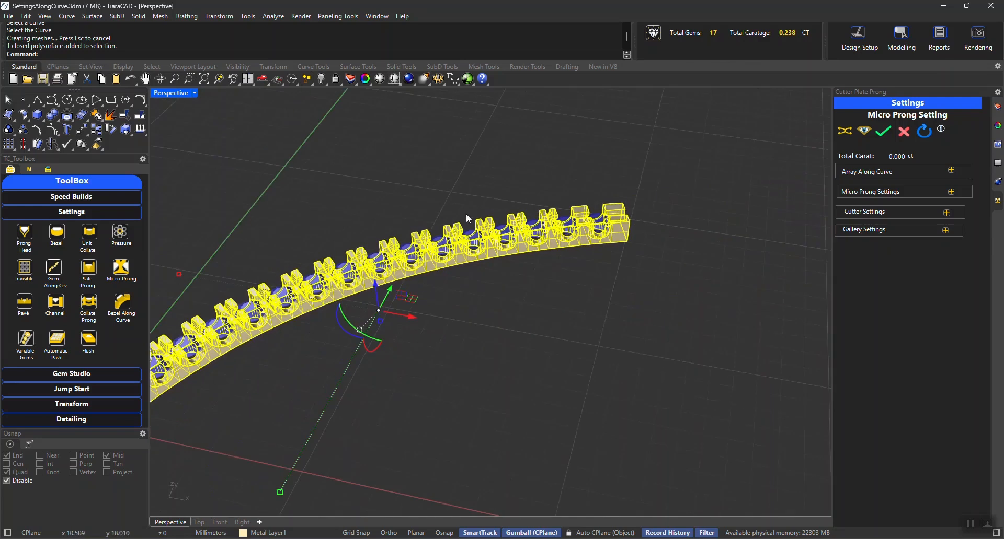
{"action": "left_click", "coordinate": [632, 285]}
{"action": "scroll", "coordinate": [534, 206], "scroll_direction": "down", "scroll_amount": 7}
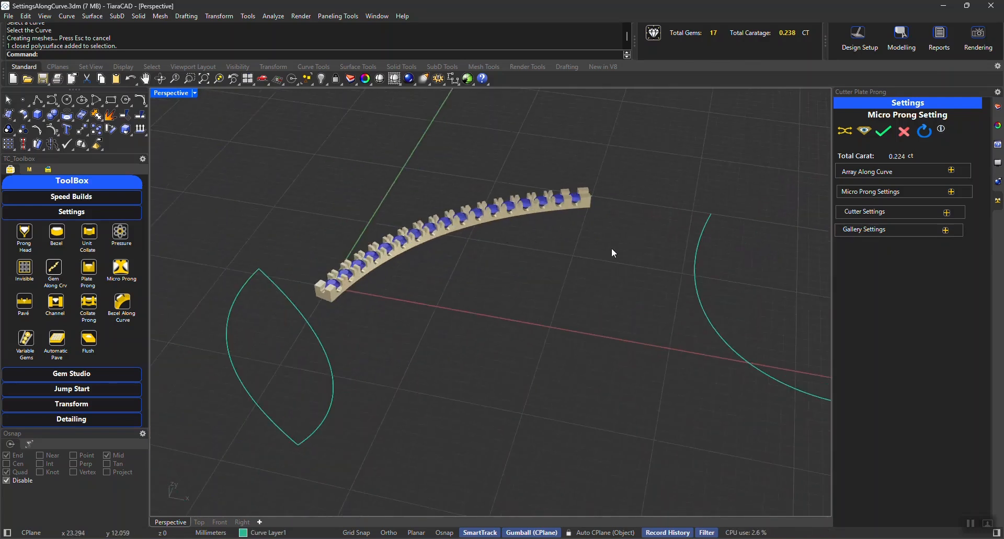
{"action": "scroll", "coordinate": [610, 248], "scroll_direction": "up", "scroll_amount": 3}
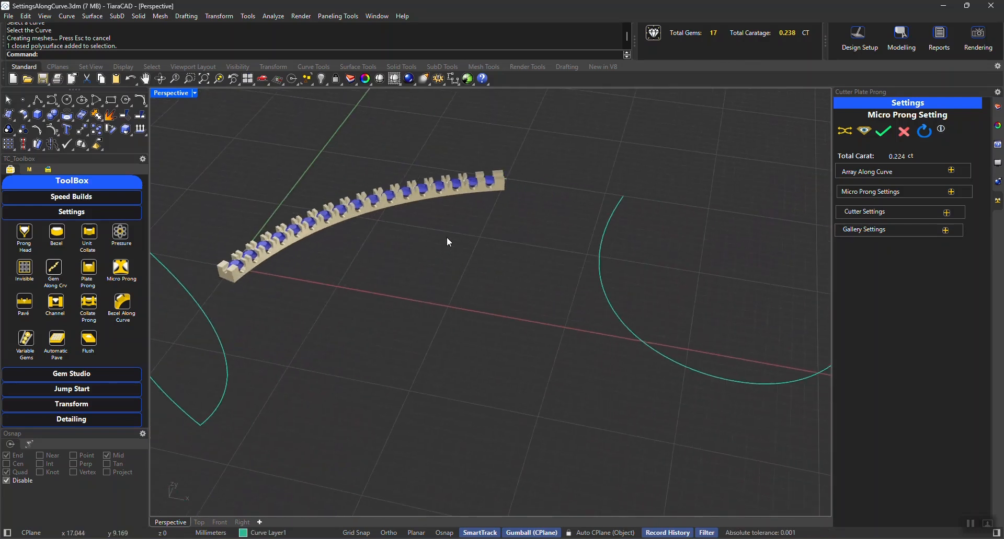
{"action": "right_click_drag", "start_coordinate": [638, 316], "coordinate": [542, 294], "text": "shift"}
{"action": "scroll", "coordinate": [542, 294], "scroll_direction": "down", "scroll_amount": 5}
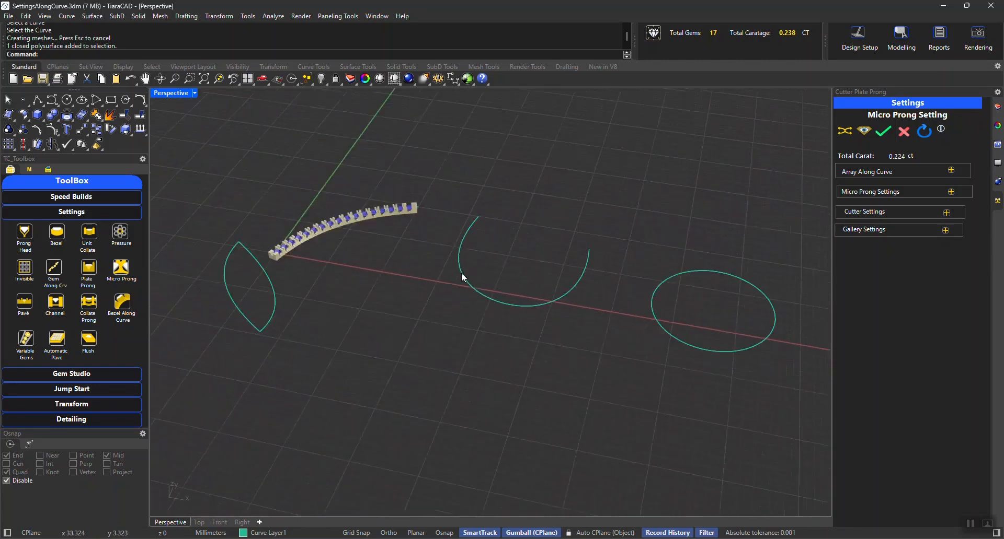
{"action": "scroll", "coordinate": [654, 303], "scroll_direction": "up", "scroll_amount": 3}
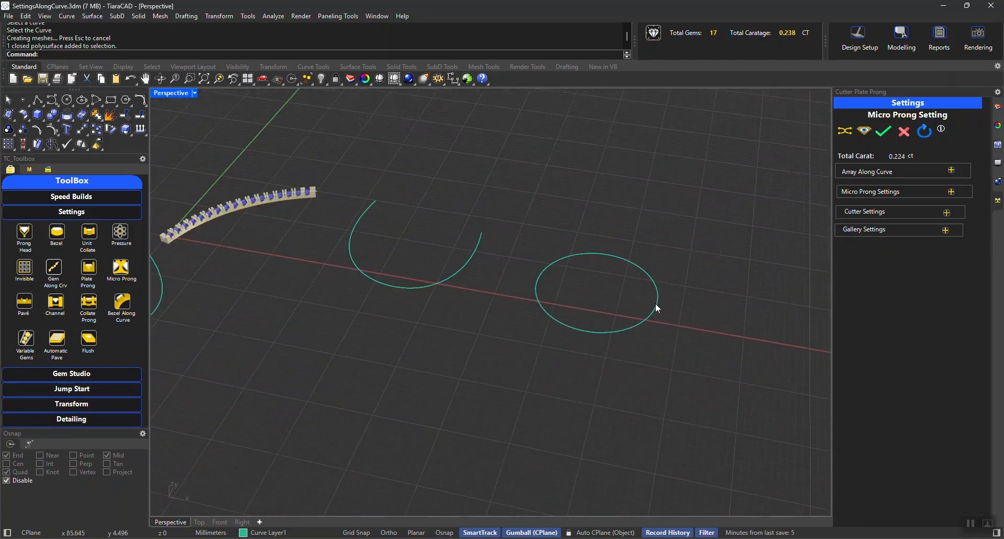
{"action": "left_click", "coordinate": [880, 178]}
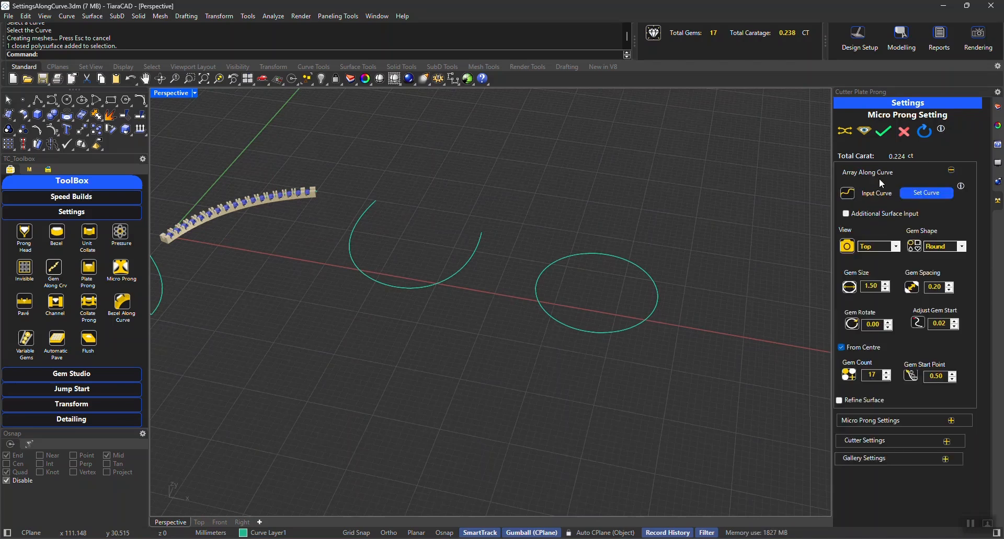
{"action": "left_click", "coordinate": [928, 193]}
{"action": "left_click", "coordinate": [653, 315]}
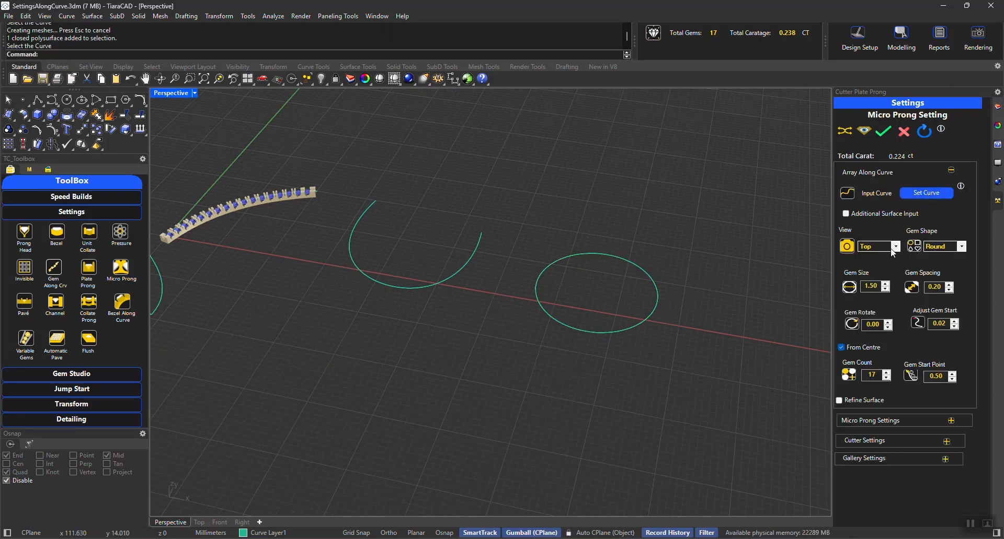
{"action": "left_click", "coordinate": [874, 246]}
{"action": "left_click", "coordinate": [872, 257]}
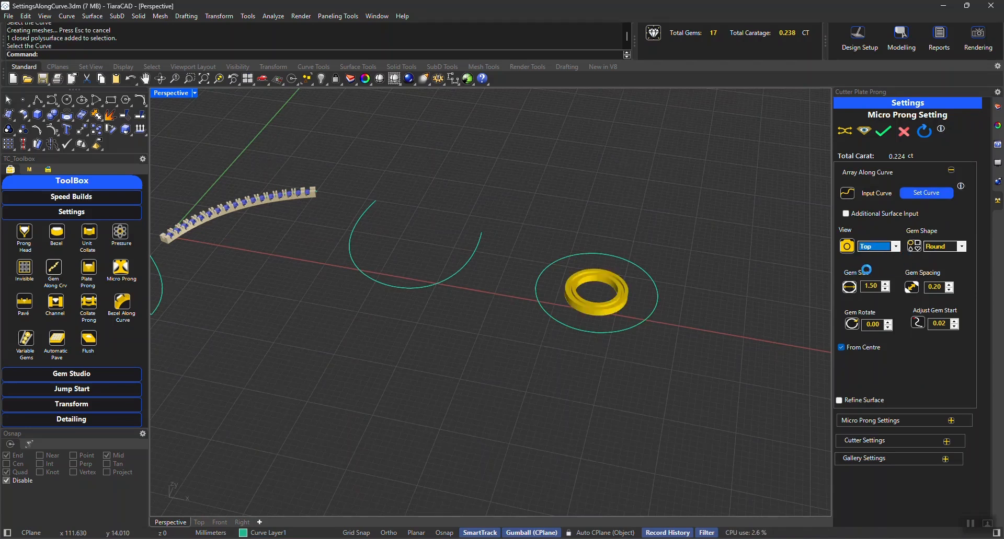
Step: Reset the Micro Prong Setting parameters and assign the circle as the new input curve
{"action": "left_click", "coordinate": [929, 134]}
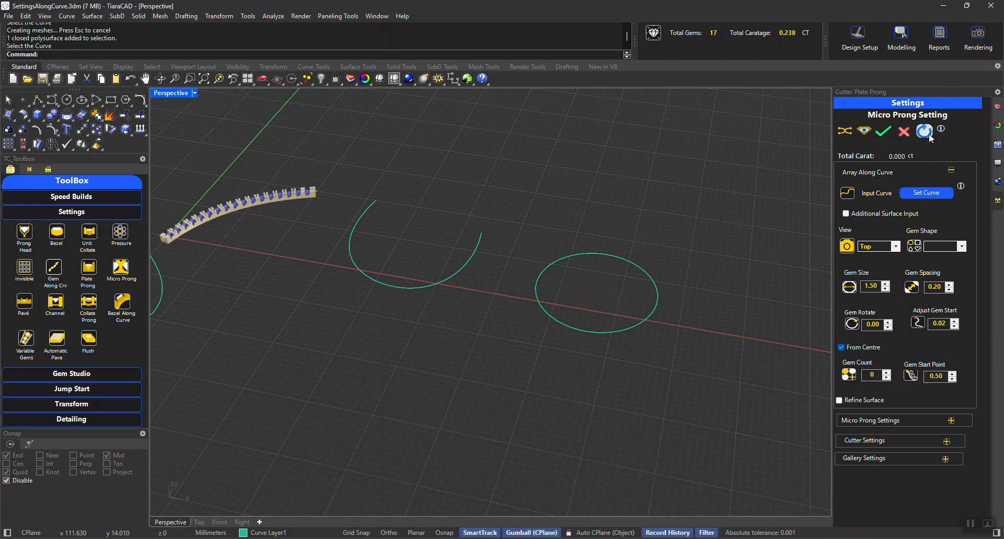
{"action": "left_click", "coordinate": [930, 189]}
{"action": "left_click", "coordinate": [646, 321]}
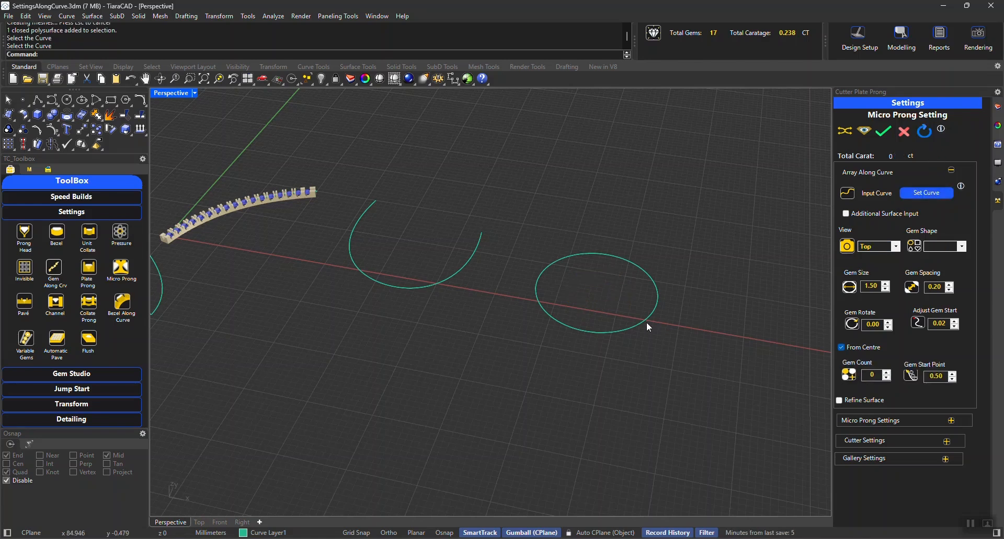
Step: Choose the Round gem shape for the circle's micro prong setting and inspect the resulting ring up close
{"action": "left_click", "coordinate": [960, 247]}
{"action": "left_click", "coordinate": [953, 255]}
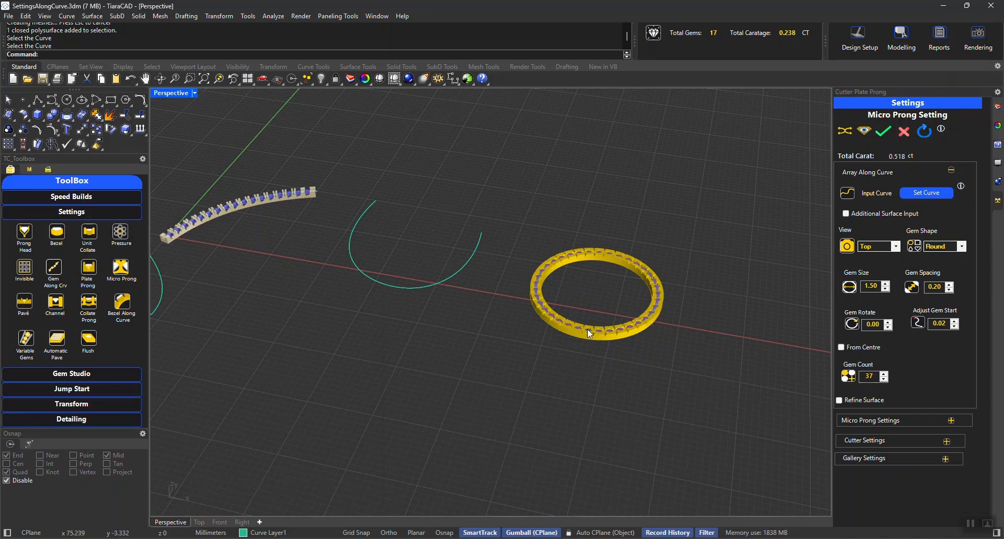
{"action": "right_click_drag", "start_coordinate": [587, 329], "coordinate": [617, 368]}
{"action": "scroll", "coordinate": [641, 347], "scroll_direction": "up", "scroll_amount": 5}
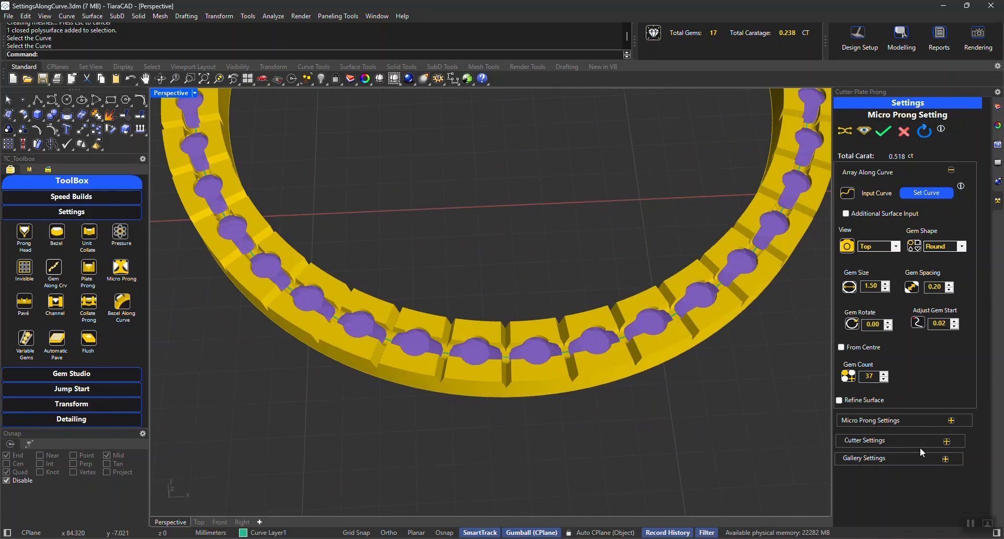
Step: Enable Bake Cutter in the Cutter Settings and finalize the circle's micro prong setting
{"action": "left_click", "coordinate": [947, 442]}
{"action": "right_click_drag", "start_coordinate": [736, 419], "coordinate": [719, 356]}
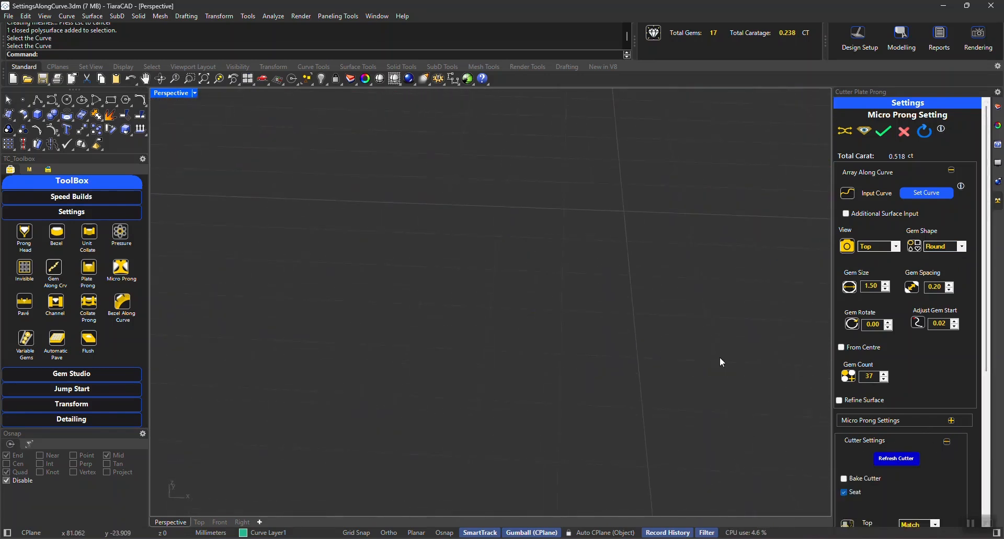
{"action": "scroll", "coordinate": [674, 368], "scroll_direction": "down", "scroll_amount": 5}
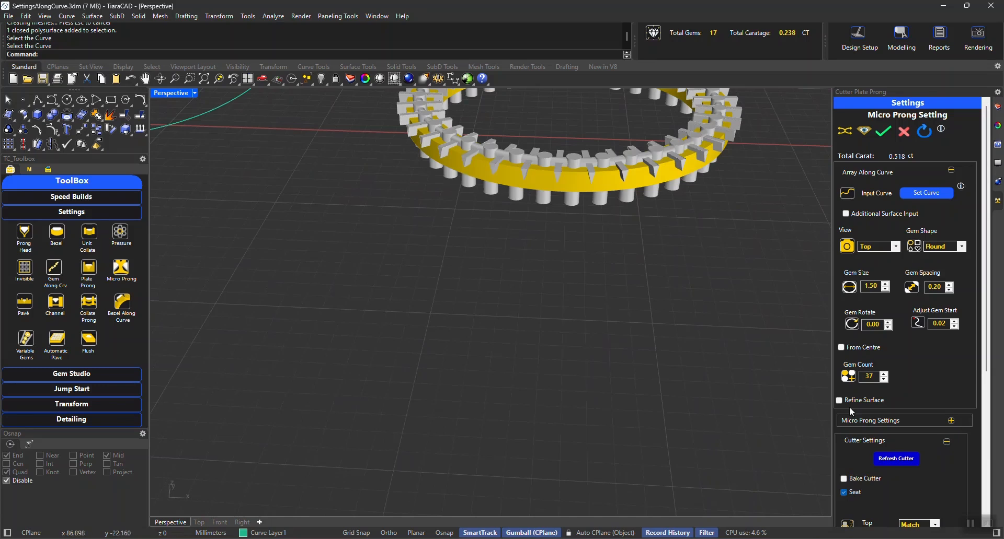
{"action": "scroll", "coordinate": [876, 487], "scroll_direction": "down", "scroll_amount": 5}
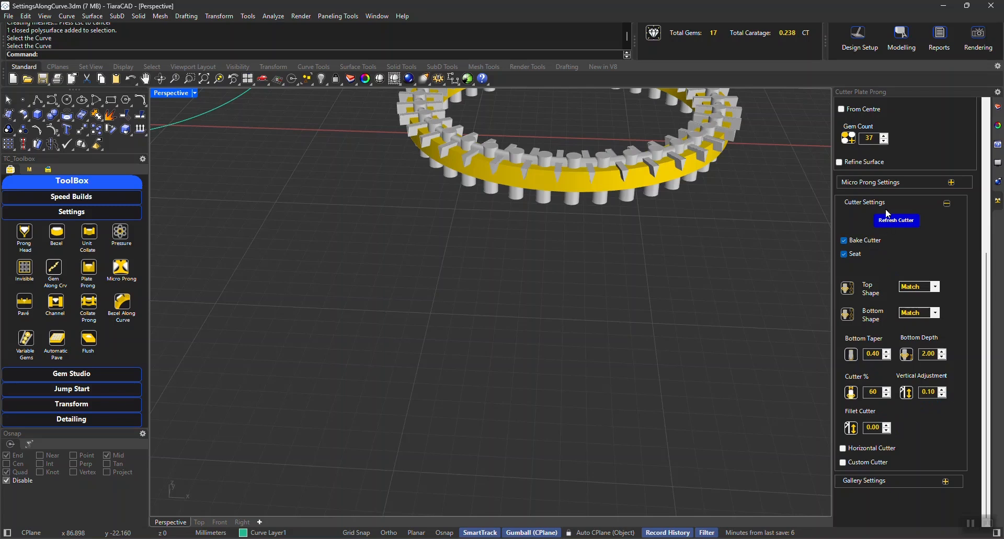
{"action": "left_click", "coordinate": [883, 131]}
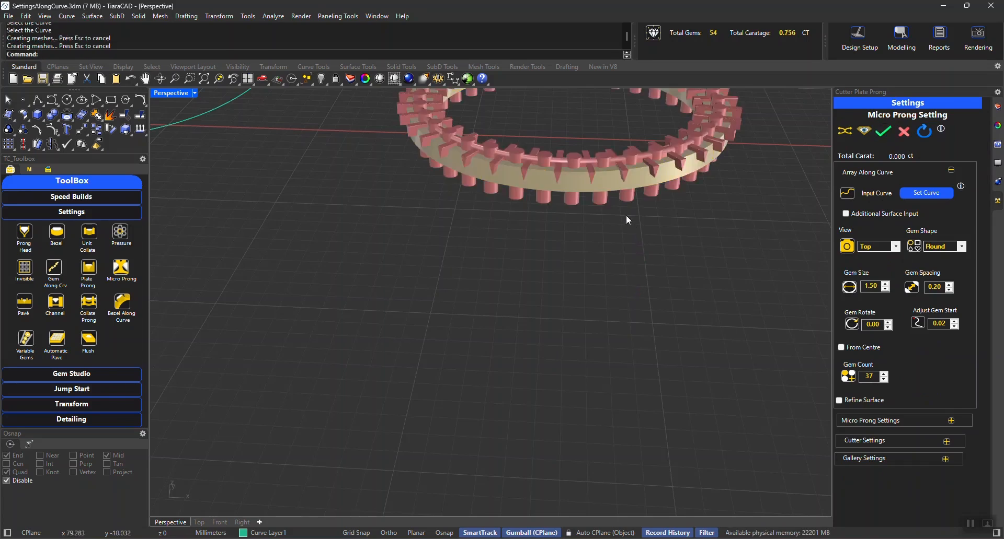
{"action": "right_click_drag", "start_coordinate": [625, 216], "coordinate": [682, 269]}
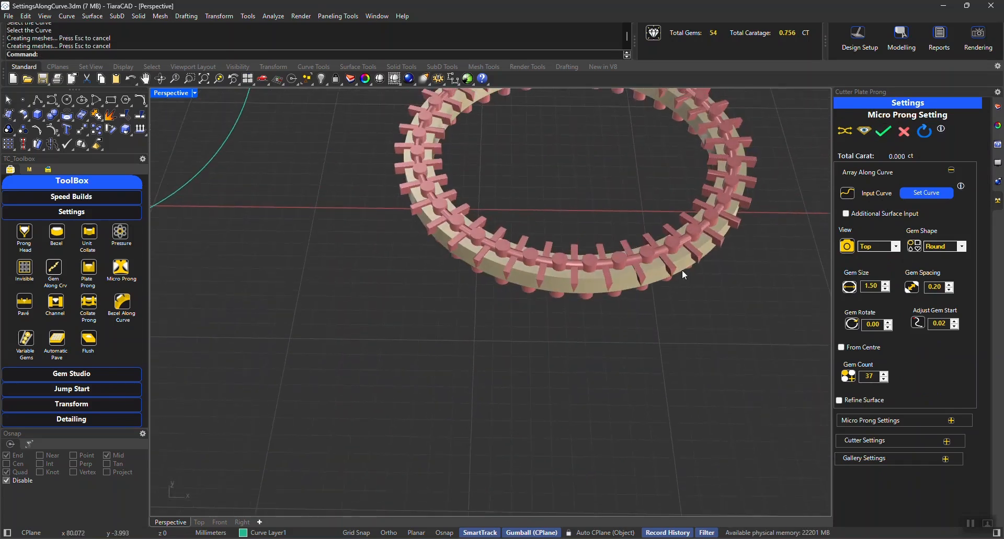
Step: Reset the Micro Prong Setting parameters and delete the circle's generated metal, cutters and gems
{"action": "left_click", "coordinate": [924, 131]}
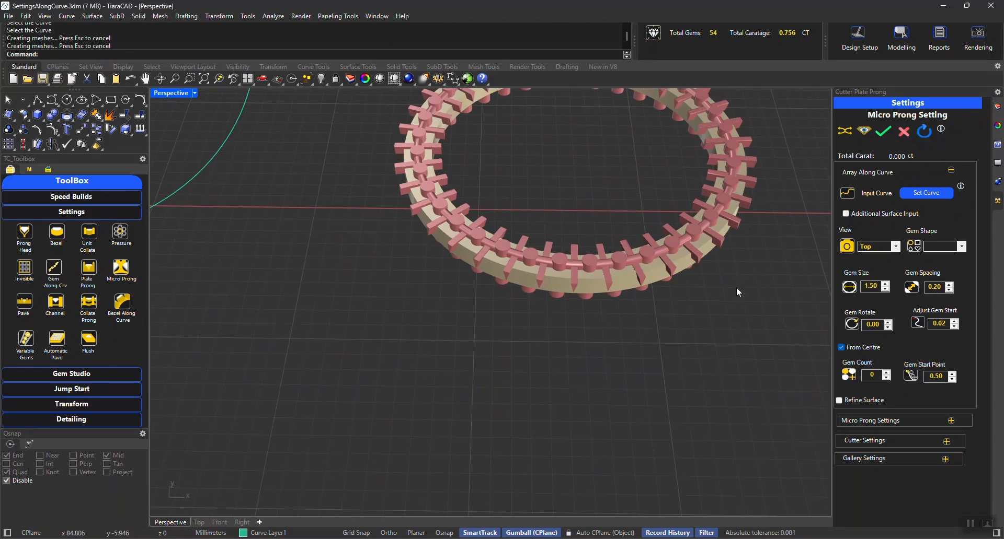
{"action": "left_click", "coordinate": [700, 259]}
{"action": "key", "text": "Delete"}
{"action": "left_click", "coordinate": [699, 254]}
{"action": "key", "text": "Delete"}
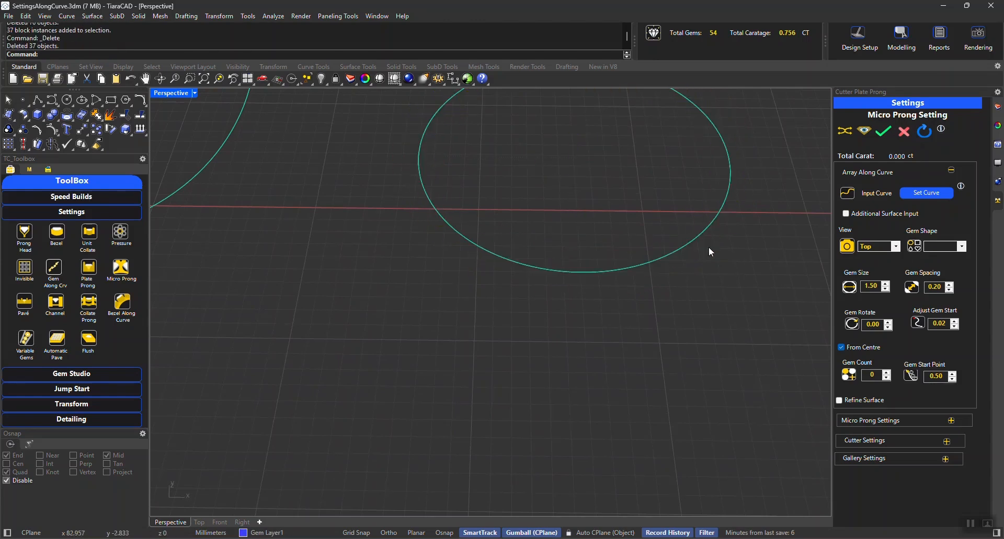
Step: Assign the circle as the input curve again and choose the Round gem shape
{"action": "left_click", "coordinate": [932, 192]}
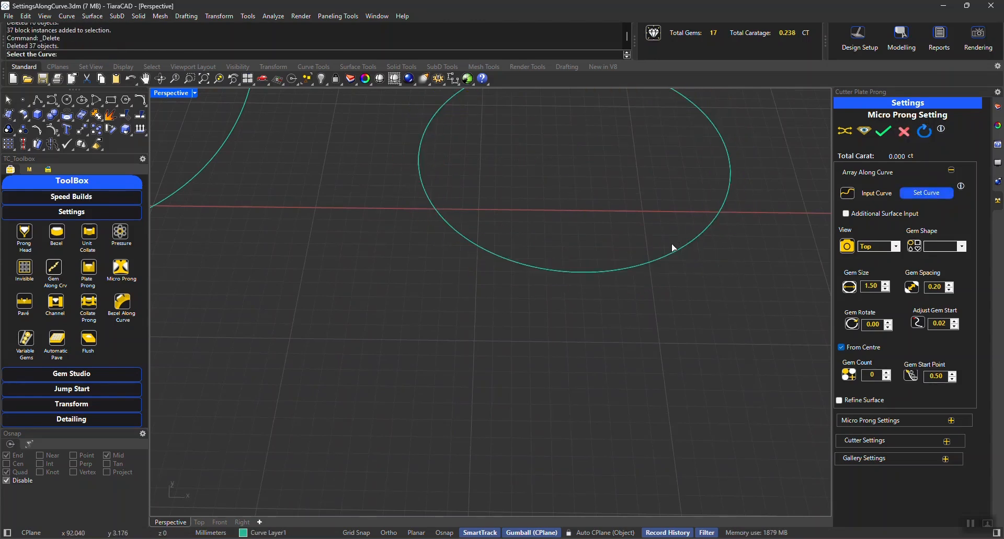
{"action": "left_click", "coordinate": [941, 246]}
{"action": "left_click", "coordinate": [937, 255]}
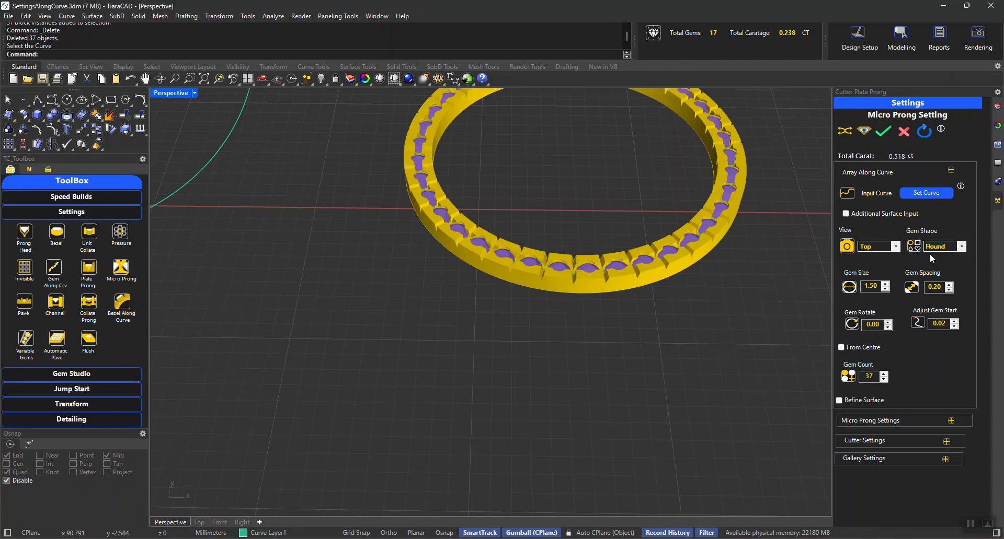
{"action": "right_click_drag", "start_coordinate": [662, 297], "coordinate": [662, 294]}
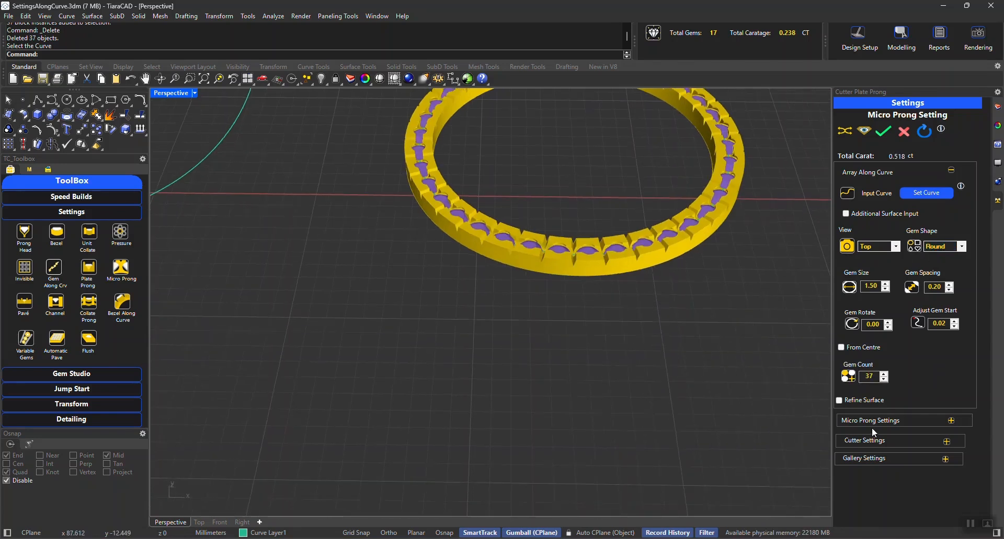
Step: Display the circle's cutters through the Cutter Settings and turn on the Horizontal Cutter
{"action": "left_click", "coordinate": [880, 174]}
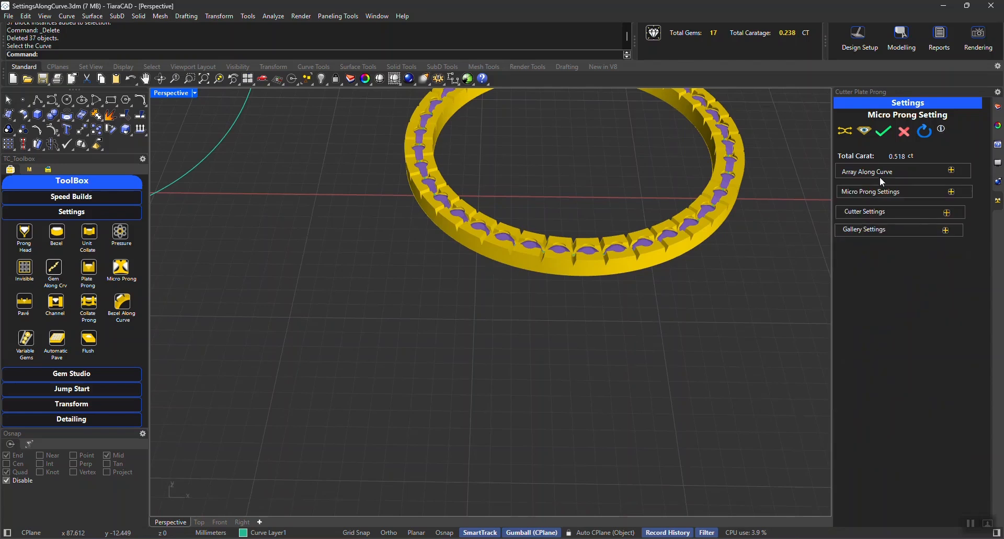
{"action": "left_click", "coordinate": [875, 230]}
{"action": "left_click", "coordinate": [874, 226]}
{"action": "left_click", "coordinate": [871, 213]}
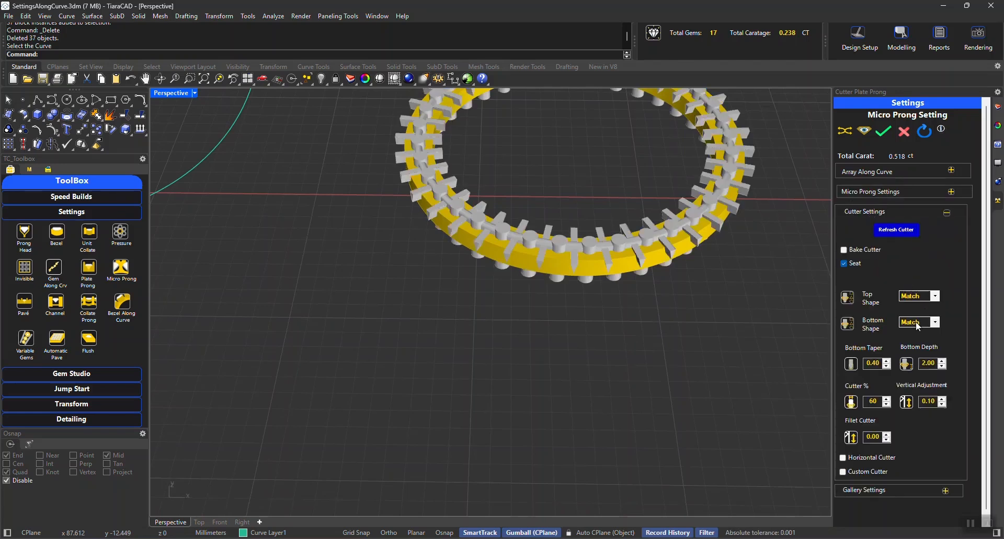
{"action": "right_click_drag", "start_coordinate": [709, 285], "coordinate": [688, 231], "text": "shift"}
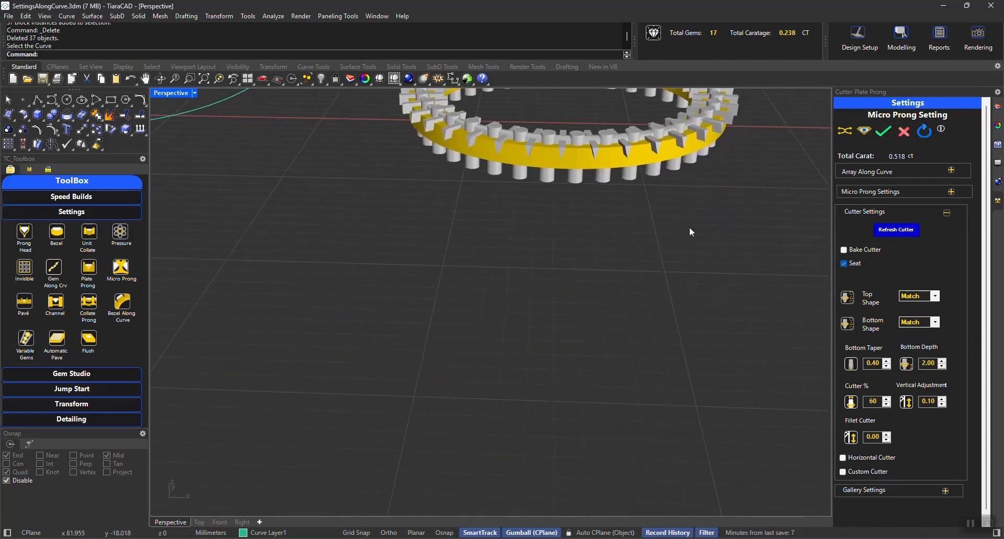
{"action": "scroll", "coordinate": [624, 250], "scroll_direction": "down", "scroll_amount": 3}
{"action": "scroll", "coordinate": [622, 230], "scroll_direction": "up", "scroll_amount": 6}
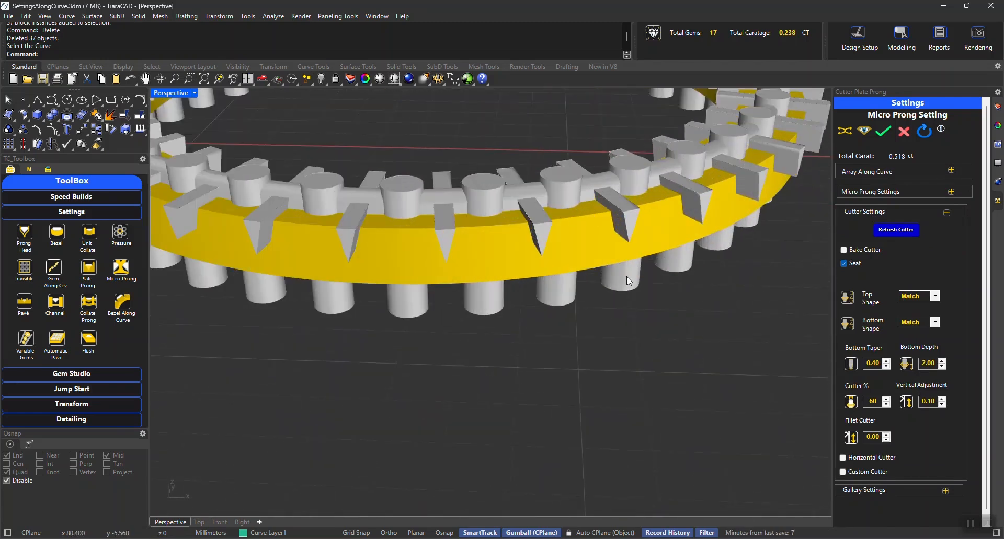
{"action": "left_click", "coordinate": [869, 457]}
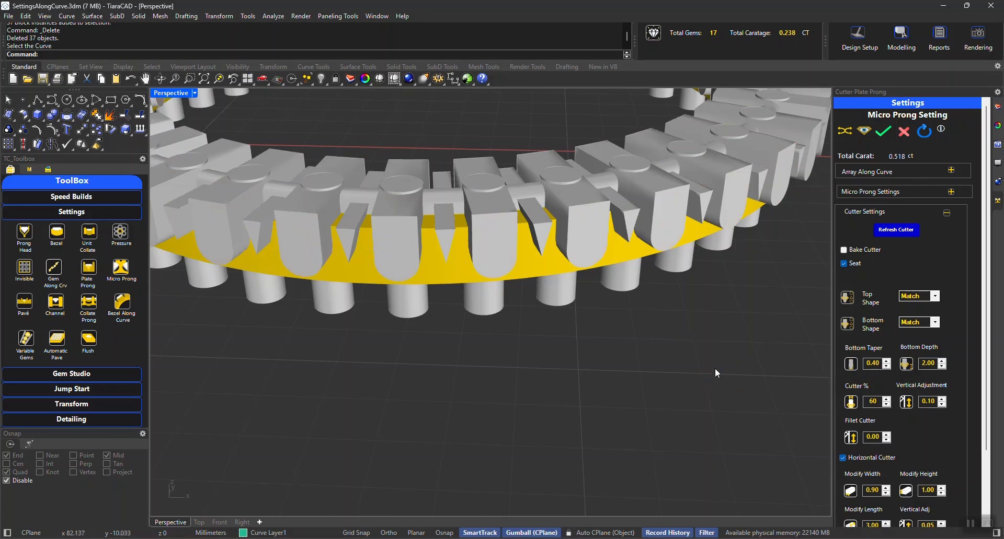
Step: Enable Bake Cutter and finalize the circle's micro prong setting with its horizontal cutters
{"action": "left_click", "coordinate": [860, 246]}
{"action": "left_click", "coordinate": [870, 213]}
{"action": "left_click", "coordinate": [883, 132]}
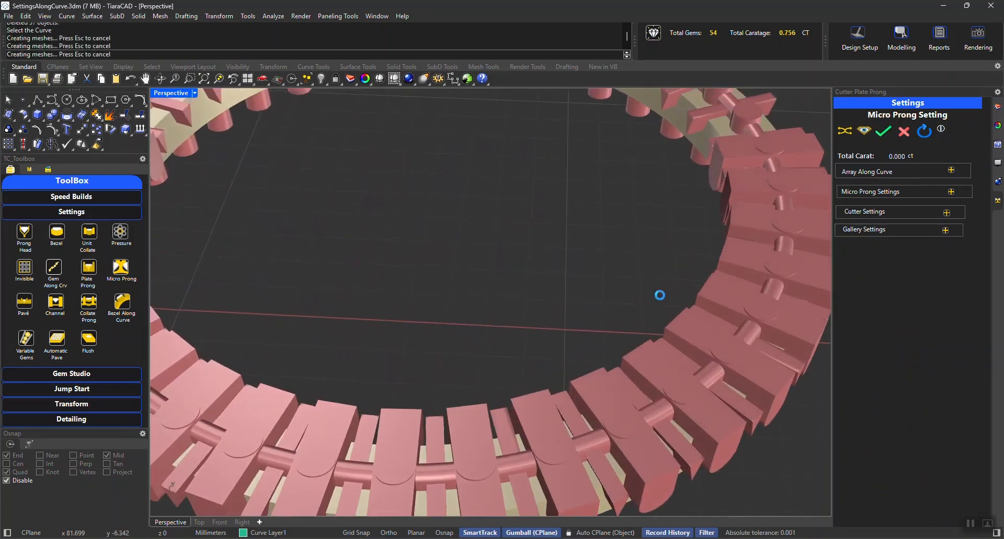
Step: Examine the baked cutters around the circle by selecting them and viewing them from the top
{"action": "key", "text": "ctrl+a"}
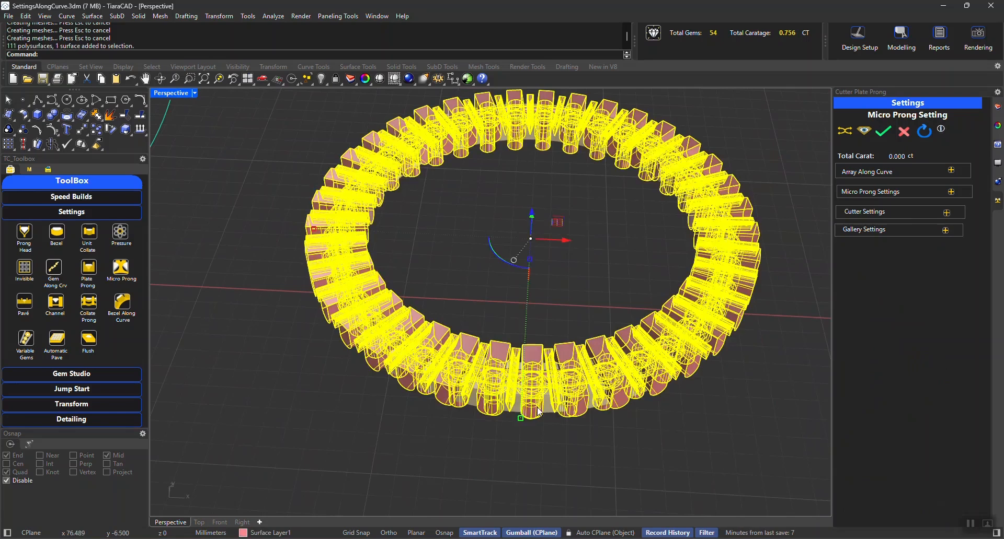
{"action": "left_click", "coordinate": [653, 441]}
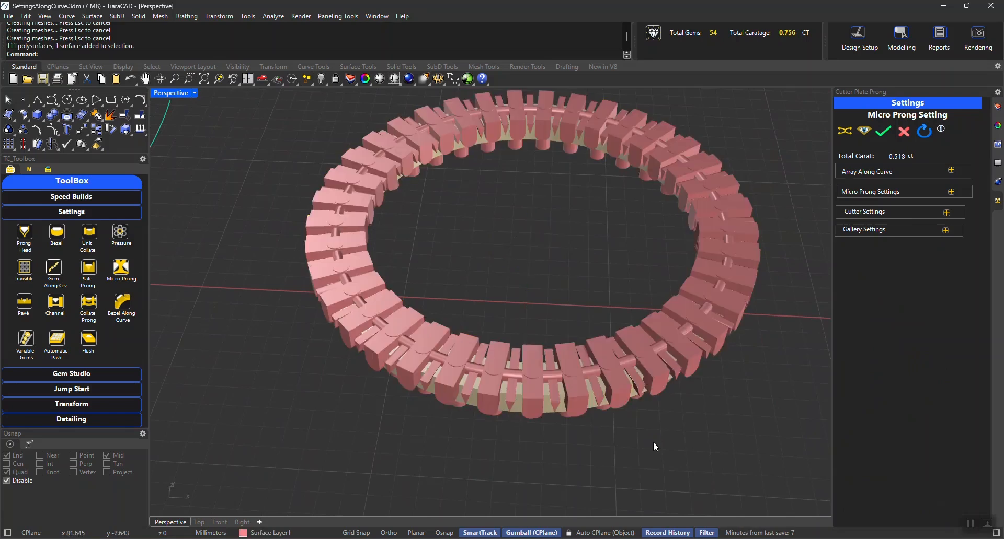
{"action": "left_click", "coordinate": [203, 524]}
{"action": "scroll", "coordinate": [506, 299], "scroll_direction": "down", "scroll_amount": 10}
{"action": "right_click_drag", "start_coordinate": [682, 330], "coordinate": [309, 297]}
{"action": "scroll", "coordinate": [670, 265], "scroll_direction": "up", "scroll_amount": 10}
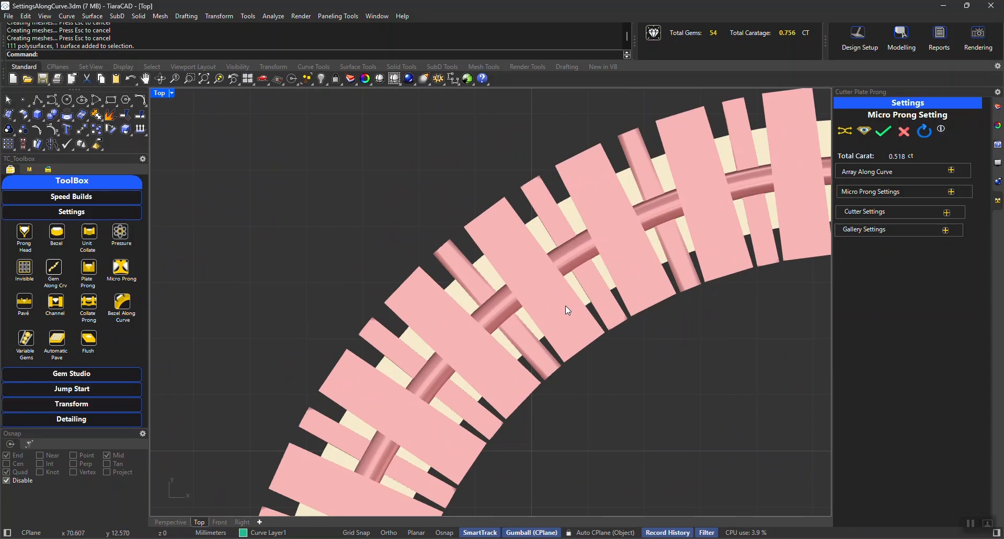
{"action": "scroll", "coordinate": [558, 220], "scroll_direction": "down", "scroll_amount": 18}
{"action": "right_click_drag", "start_coordinate": [478, 307], "coordinate": [580, 274]}
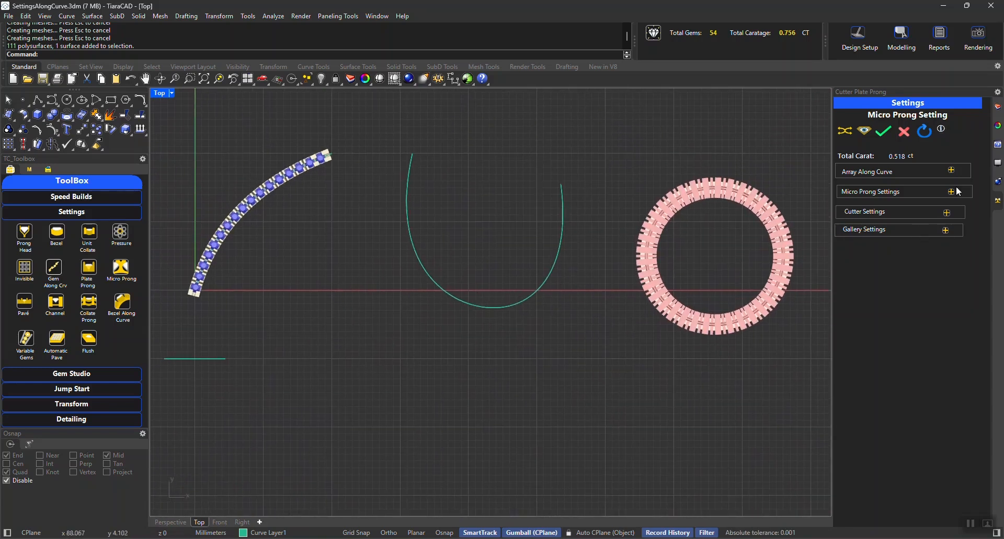
Step: Reset the Micro Prong Setting parameters, assign the U-shaped curve as input and choose the Round gem shape
{"action": "left_click", "coordinate": [869, 172]}
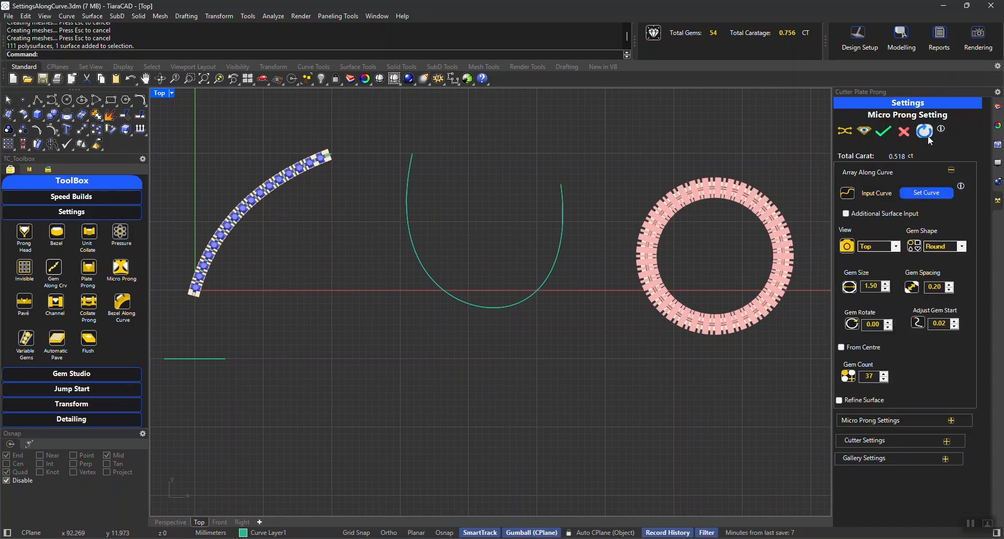
{"action": "left_click", "coordinate": [928, 137]}
{"action": "left_click", "coordinate": [918, 201]}
{"action": "left_click", "coordinate": [469, 301]}
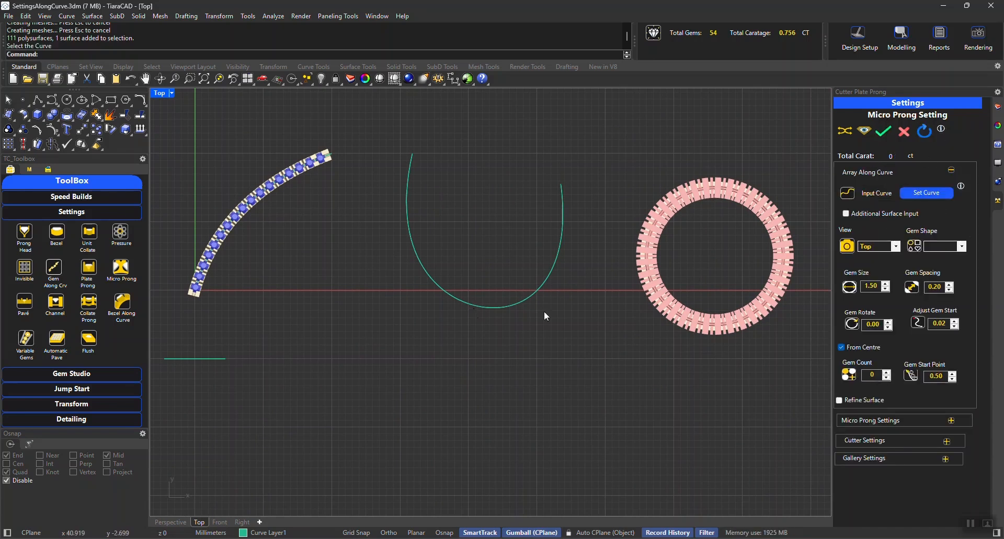
{"action": "left_click", "coordinate": [944, 261]}
{"action": "left_click", "coordinate": [477, 307]}
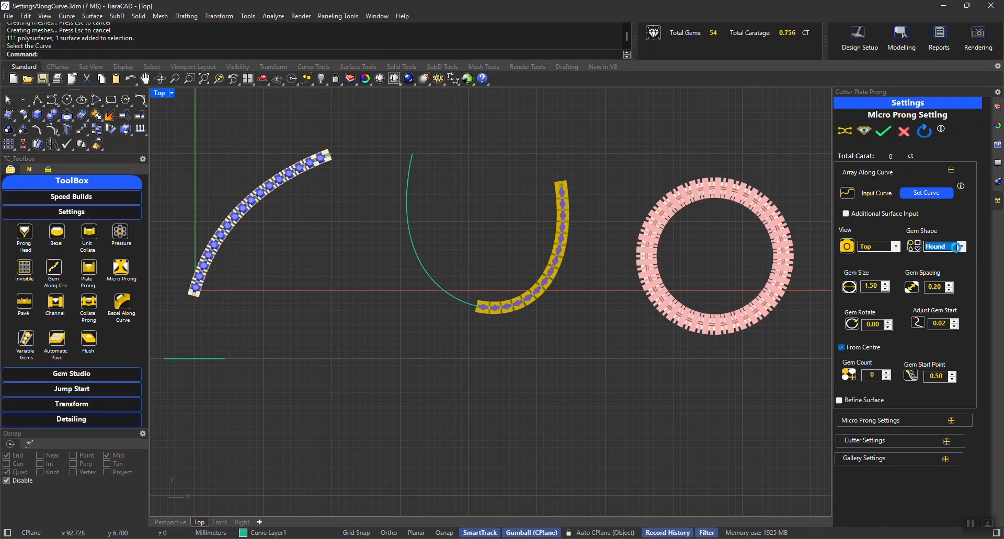
Step: Show the cutters on the U-shaped curve with the Horizontal Cutter enabled and inspect them along the bend
{"action": "left_click", "coordinate": [864, 440]}
{"action": "scroll", "coordinate": [863, 458], "scroll_direction": "down", "scroll_amount": 5}
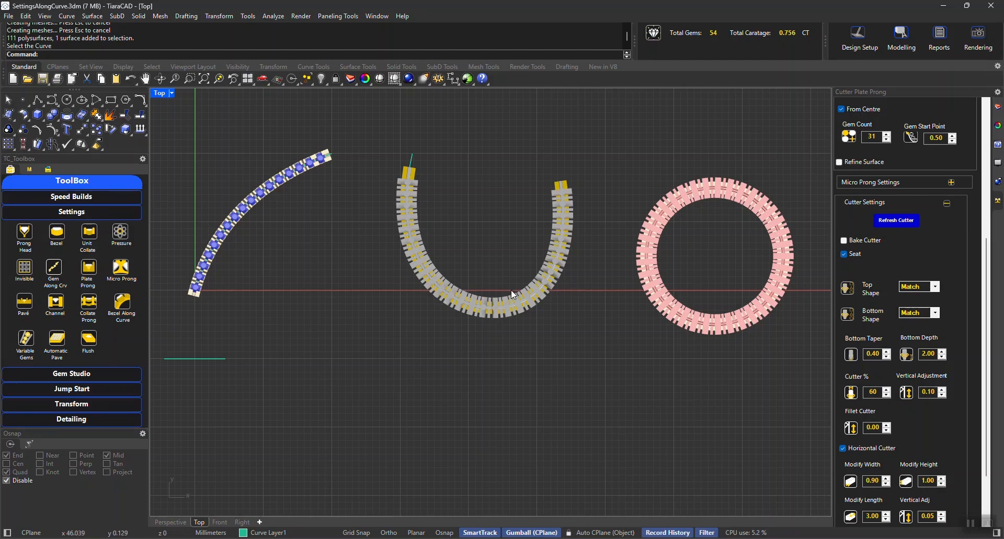
{"action": "scroll", "coordinate": [520, 284], "scroll_direction": "up", "scroll_amount": 5}
{"action": "scroll", "coordinate": [599, 196], "scroll_direction": "up", "scroll_amount": 5}
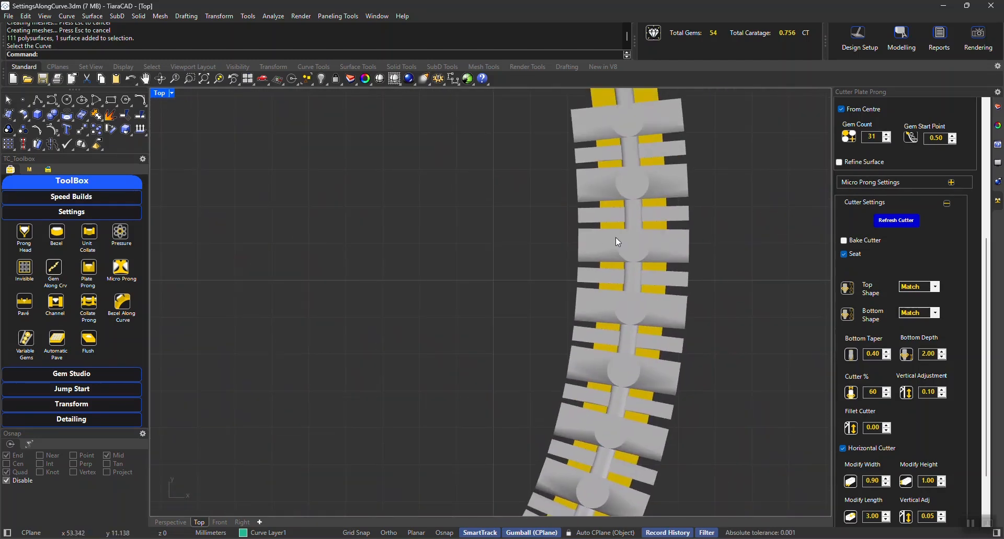
{"action": "scroll", "coordinate": [648, 347], "scroll_direction": "down", "scroll_amount": 10}
{"action": "scroll", "coordinate": [663, 302], "scroll_direction": "up", "scroll_amount": 8}
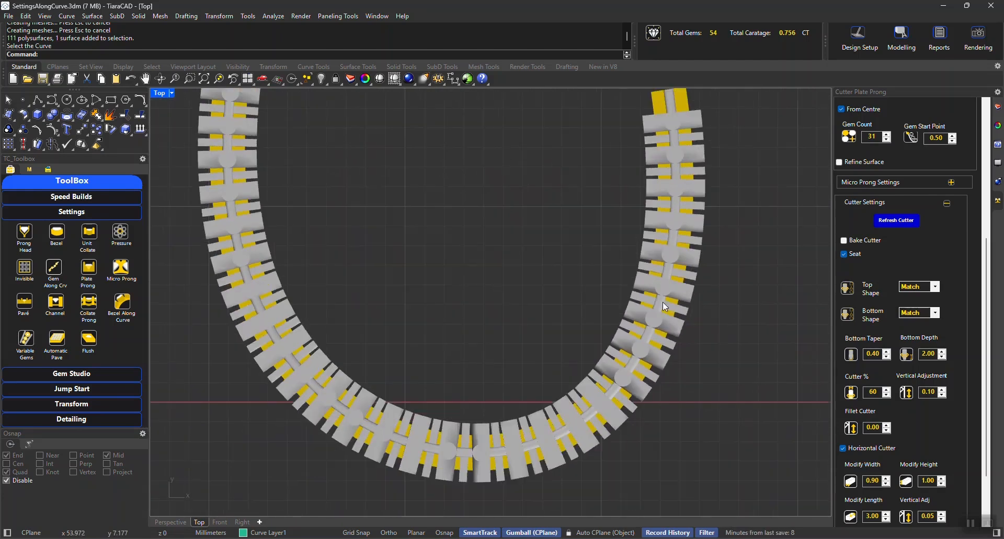
{"action": "scroll", "coordinate": [620, 435], "scroll_direction": "down", "scroll_amount": 3}
{"action": "scroll", "coordinate": [616, 275], "scroll_direction": "up", "scroll_amount": 3}
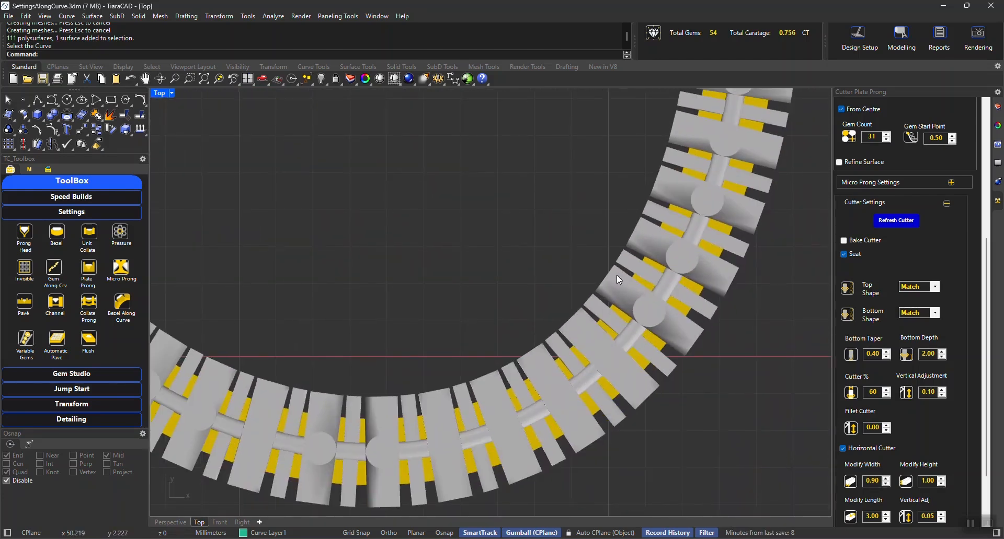
{"action": "right_click_drag", "start_coordinate": [596, 380], "coordinate": [646, 307]}
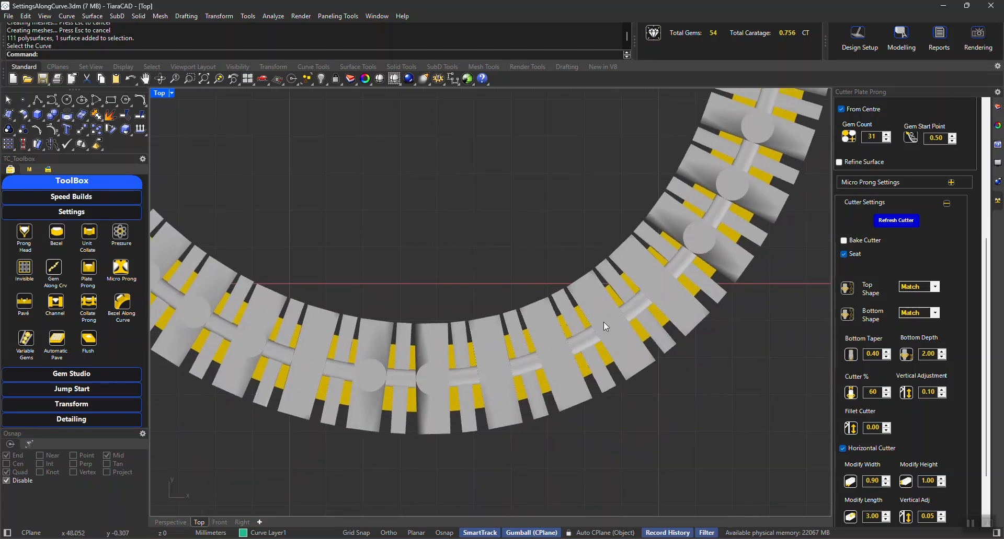
Step: Set the Horizontal Cutter's Modify Length to 2.20 for the U-shaped curve
{"action": "scroll", "coordinate": [882, 458], "scroll_direction": "down", "scroll_amount": 3}
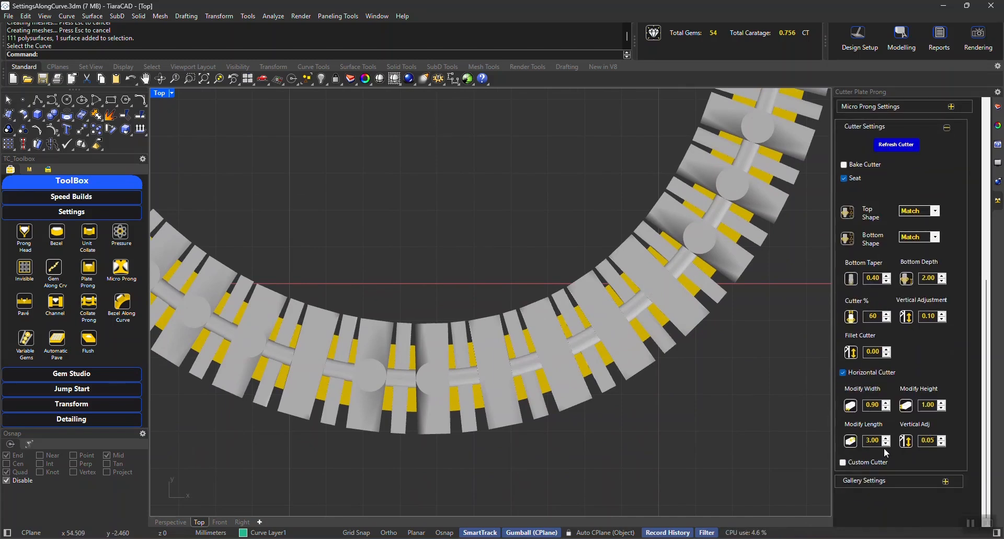
{"action": "double_click", "coordinate": [872, 441]}
{"action": "type", "text": "2.2"}
{"action": "key", "text": "Return"}
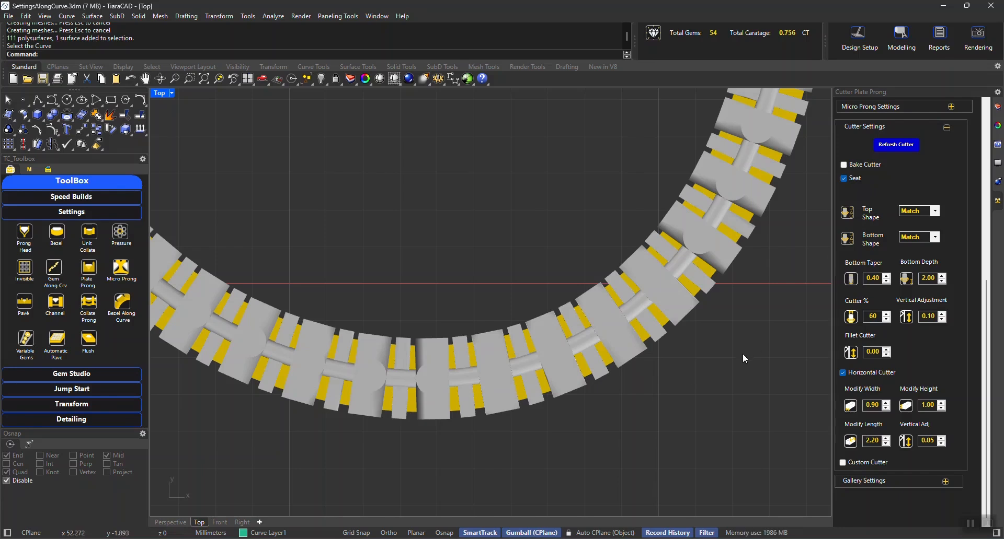
Step: Set the Horizontal Cutter's Modify Length to 3.00 and finalize the micro prong setting on the U-shaped curve
{"action": "double_click", "coordinate": [872, 441]}
{"action": "type", "text": "3"}
{"action": "key", "text": "Return"}
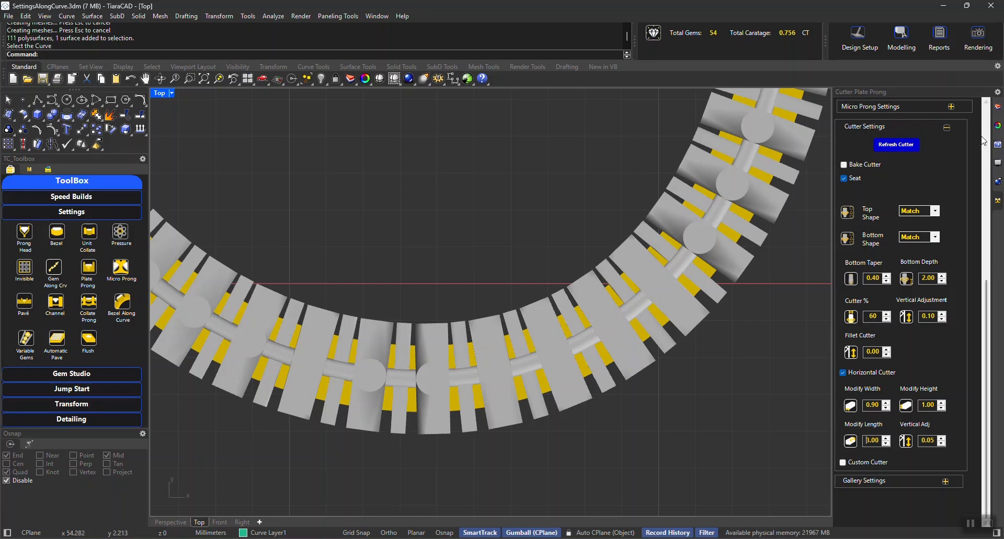
{"action": "scroll", "coordinate": [977, 128], "scroll_direction": "up", "scroll_amount": 6}
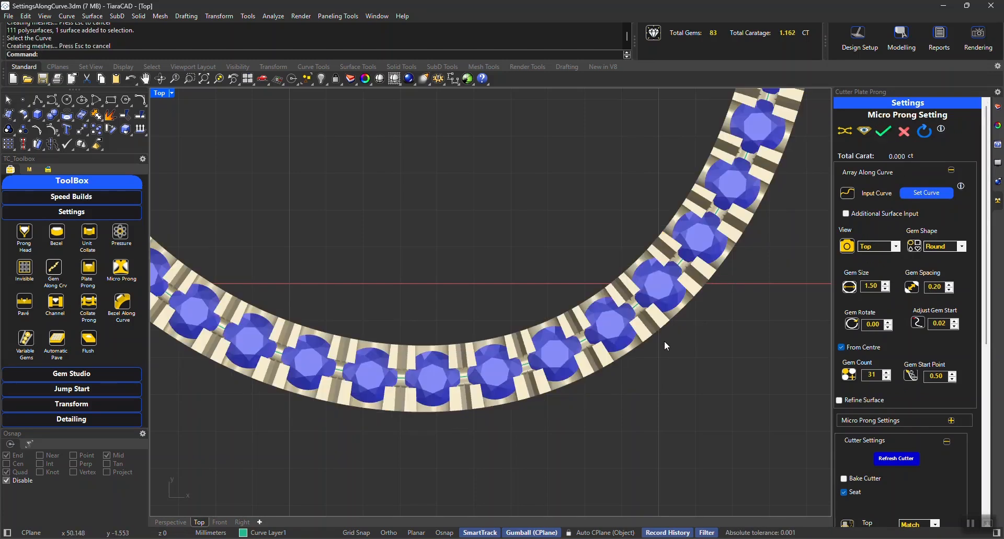
{"action": "scroll", "coordinate": [555, 431], "scroll_direction": "down", "scroll_amount": 4}
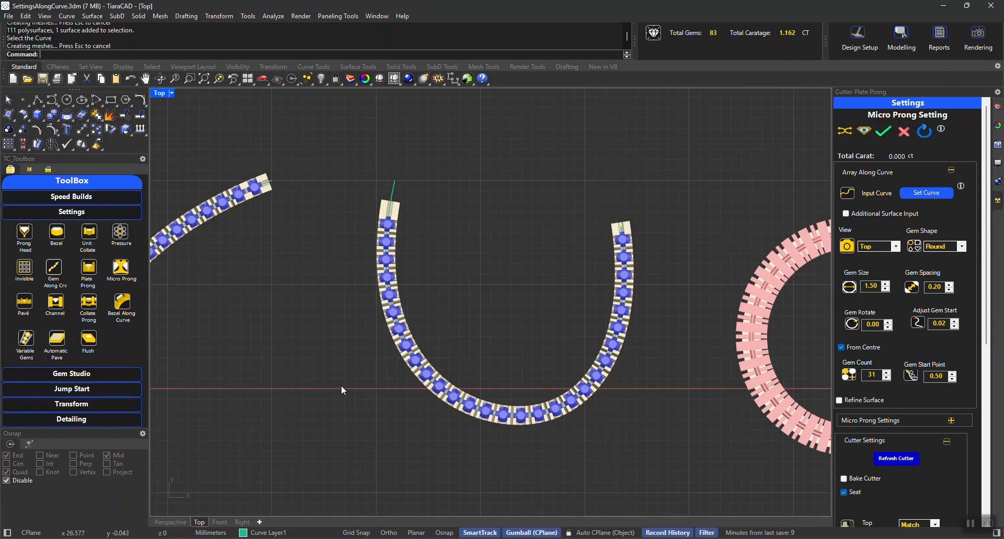
Step: Switch to the Perspective viewport and bring back the hidden cylindrical surface with the looped curve on it
{"action": "right_click_drag", "start_coordinate": [342, 387], "coordinate": [582, 330]}
{"action": "left_click", "coordinate": [169, 522]}
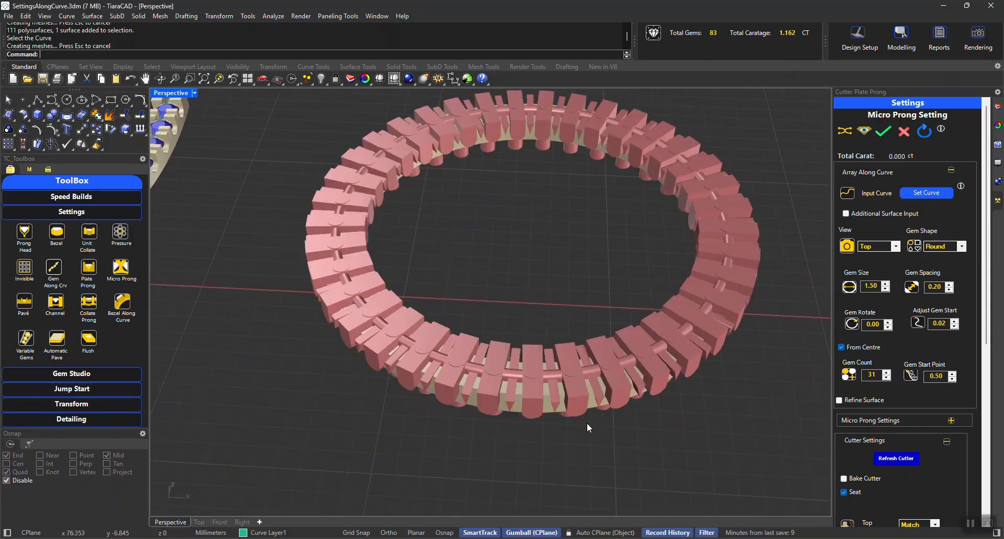
{"action": "scroll", "coordinate": [587, 424], "scroll_direction": "down", "scroll_amount": 8}
{"action": "right_click_drag", "start_coordinate": [525, 379], "coordinate": [569, 337]}
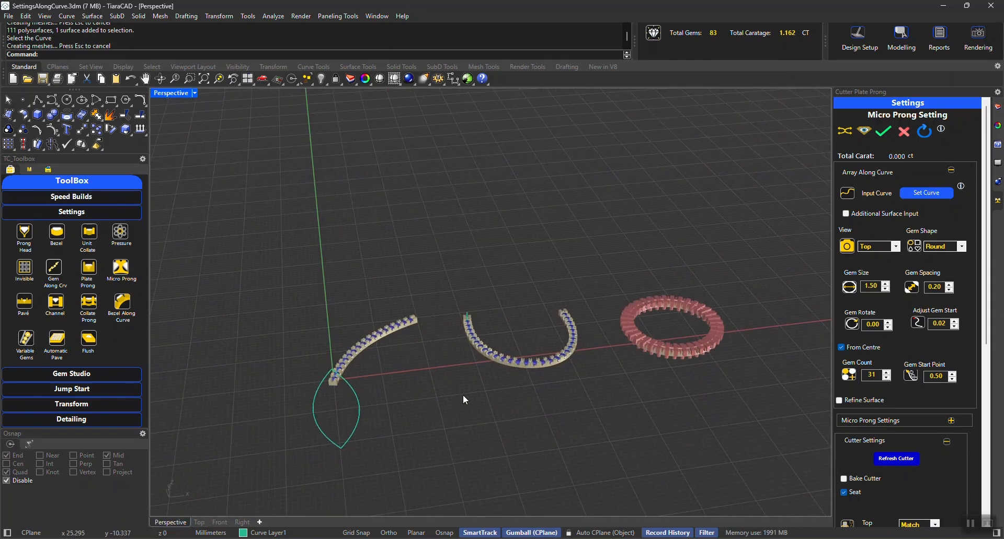
{"action": "key", "text": "ctrl+shift+h"}
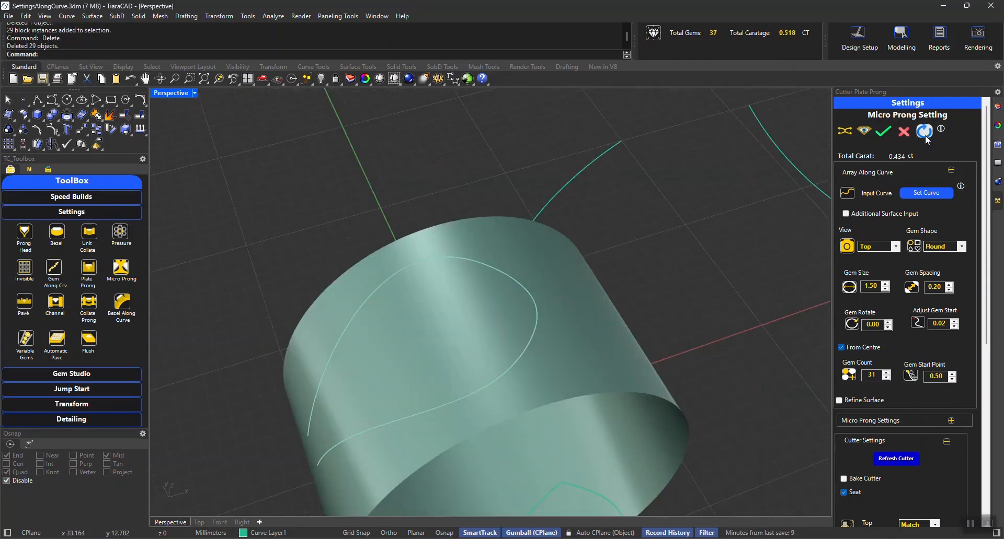
Step: Reset the Micro Prong Setting parameters and enable the Horizontal Cutter in the cutter settings
{"action": "left_click", "coordinate": [925, 134]}
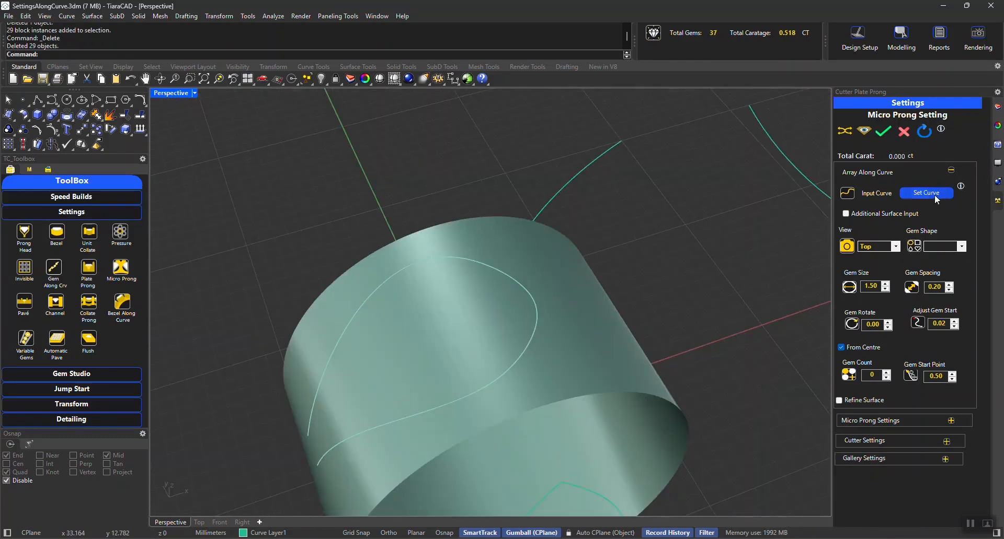
{"action": "left_click", "coordinate": [876, 445]}
{"action": "scroll", "coordinate": [874, 433], "scroll_direction": "down", "scroll_amount": 4}
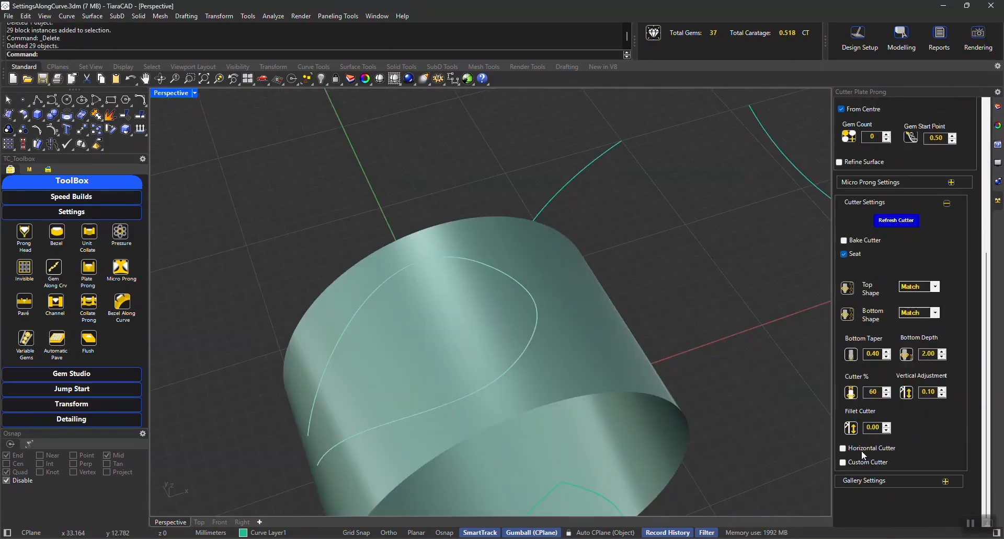
{"action": "left_click", "coordinate": [863, 447]}
{"action": "left_click", "coordinate": [864, 447]}
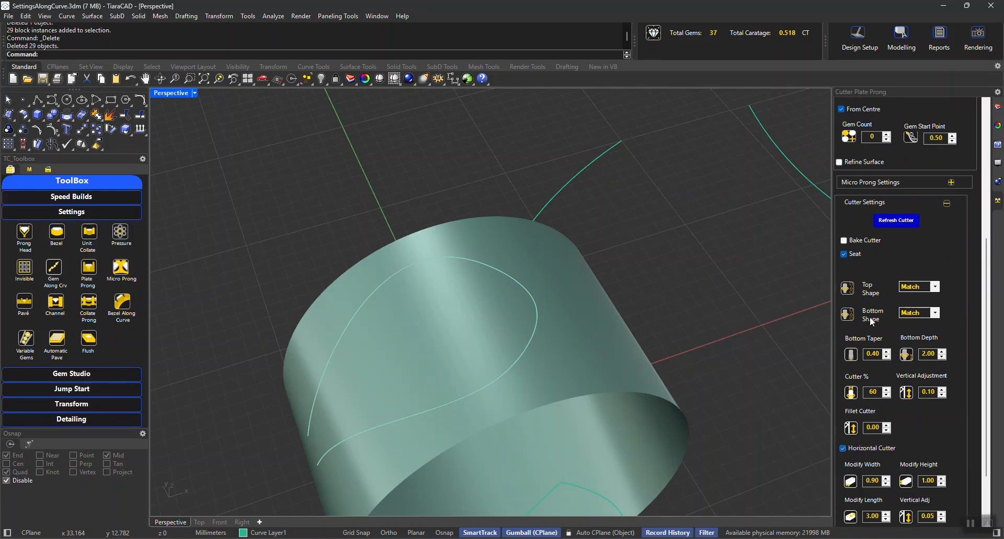
{"action": "left_click", "coordinate": [872, 202]}
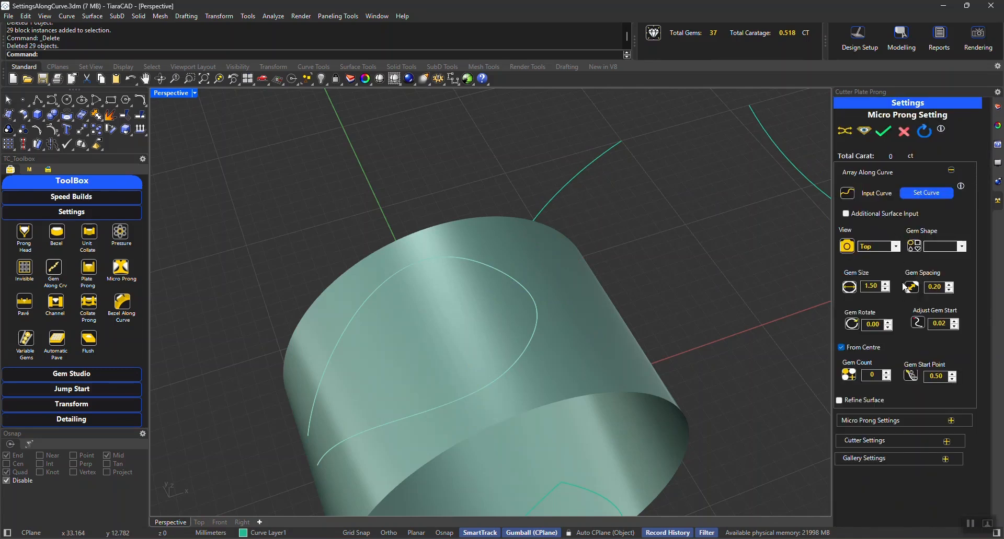
Step: Try the Round gem shape along the cylinder's looped curve without an additional surface input
{"action": "left_click", "coordinate": [920, 192]}
{"action": "left_click", "coordinate": [513, 279]}
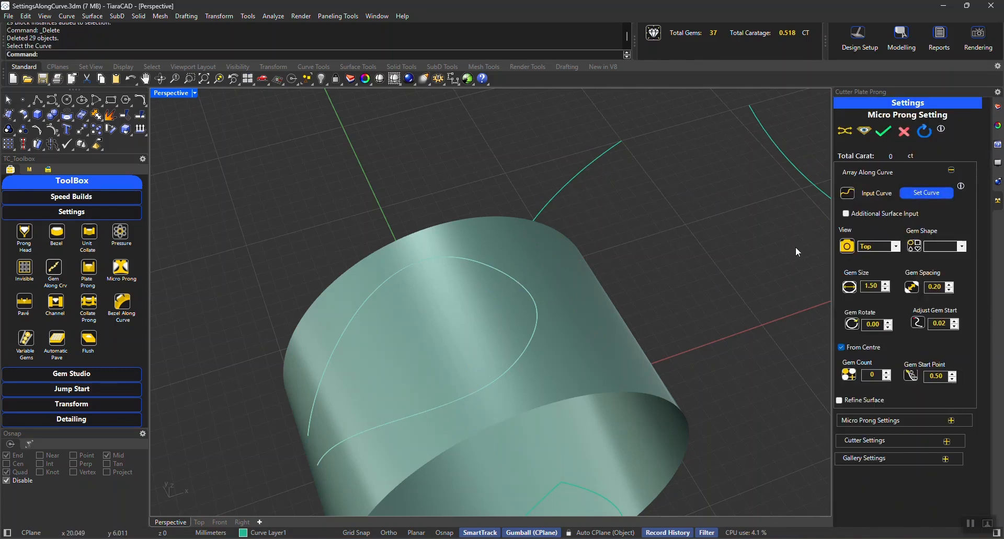
{"action": "left_click", "coordinate": [939, 249]}
{"action": "left_click", "coordinate": [936, 255]}
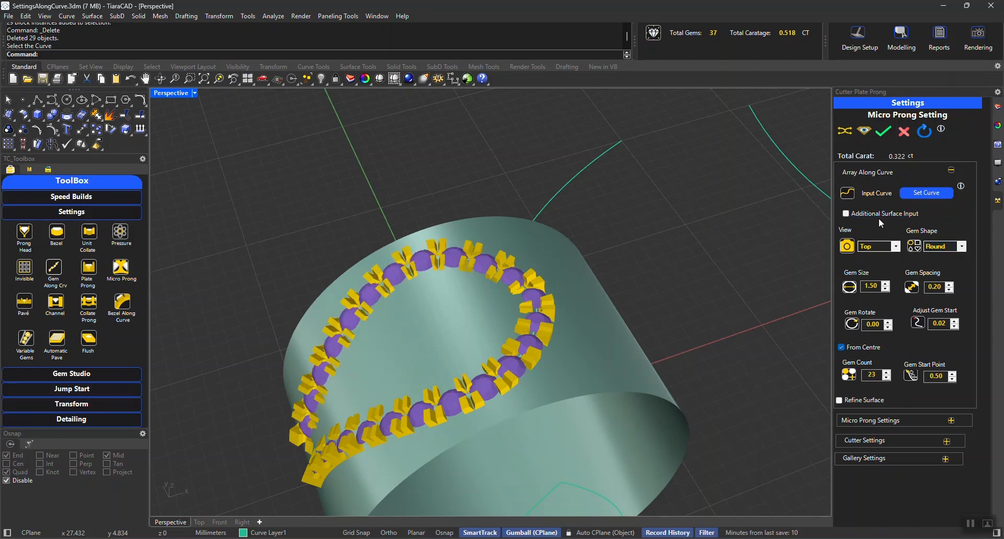
Step: Reset the micro prong parameters and assign the looped curve as input, with the cylinder as additional surface input
{"action": "left_click", "coordinate": [925, 133]}
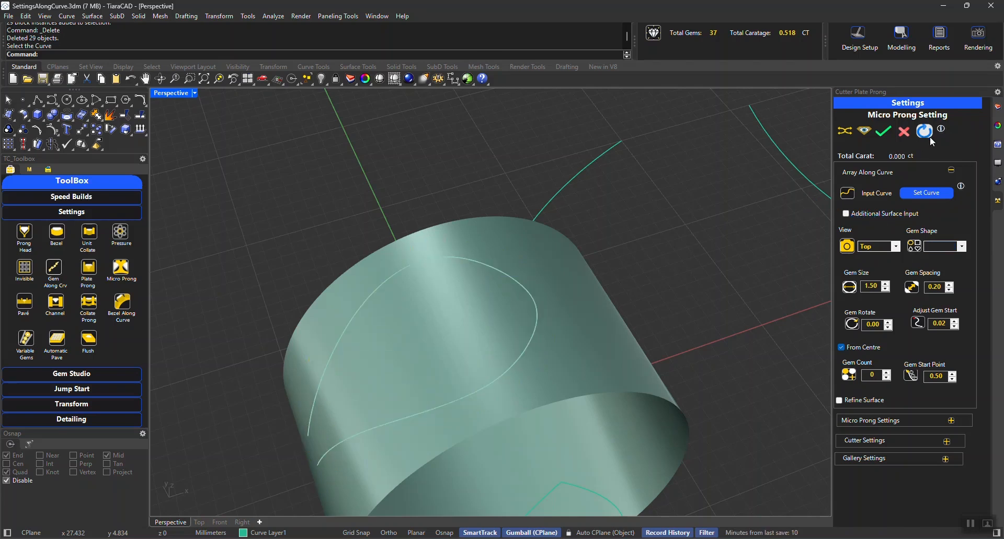
{"action": "left_click", "coordinate": [924, 194]}
{"action": "left_click", "coordinate": [532, 338]}
{"action": "left_click", "coordinate": [894, 214]}
{"action": "left_click", "coordinate": [932, 232]}
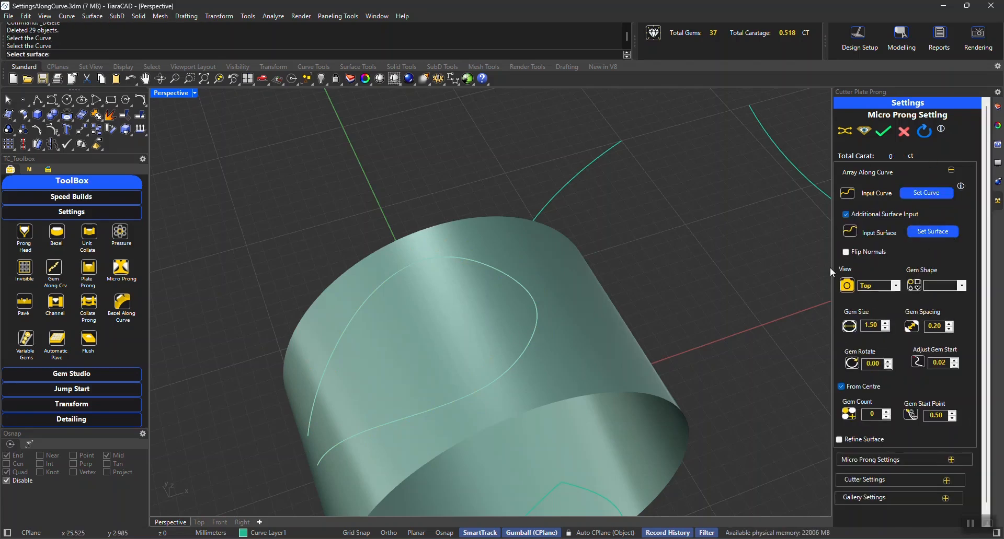
{"action": "left_click", "coordinate": [575, 314]}
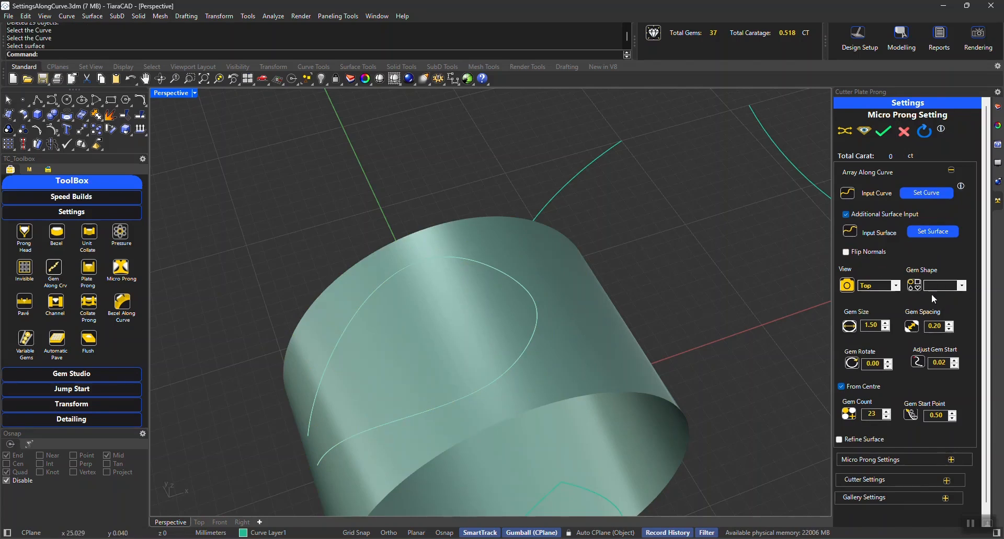
Step: Set the Gem Size to 1.30 for the looped curve on the cylinder
{"action": "scroll", "coordinate": [990, 285], "scroll_direction": "down", "scroll_amount": 1}
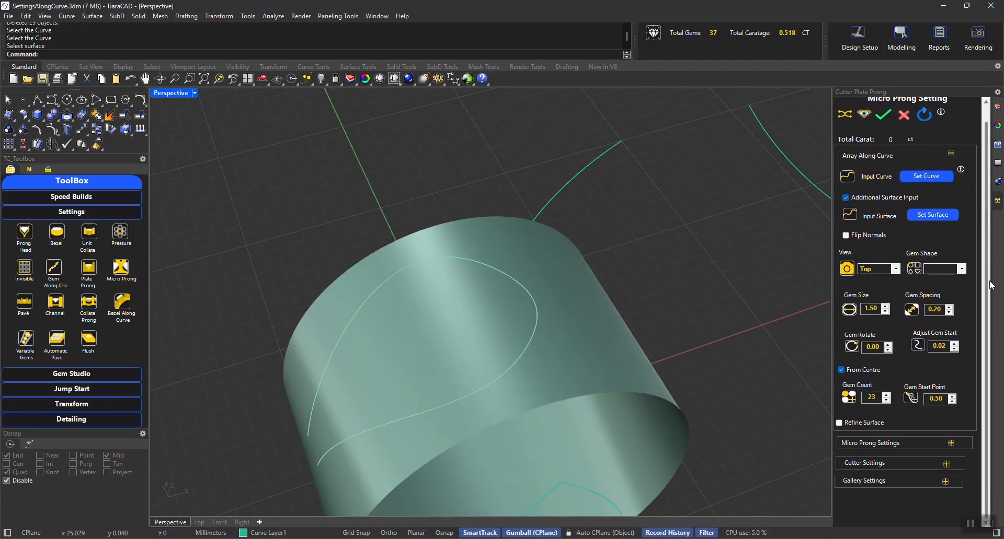
{"action": "double_click", "coordinate": [871, 310]}
{"action": "type", "text": "1."}
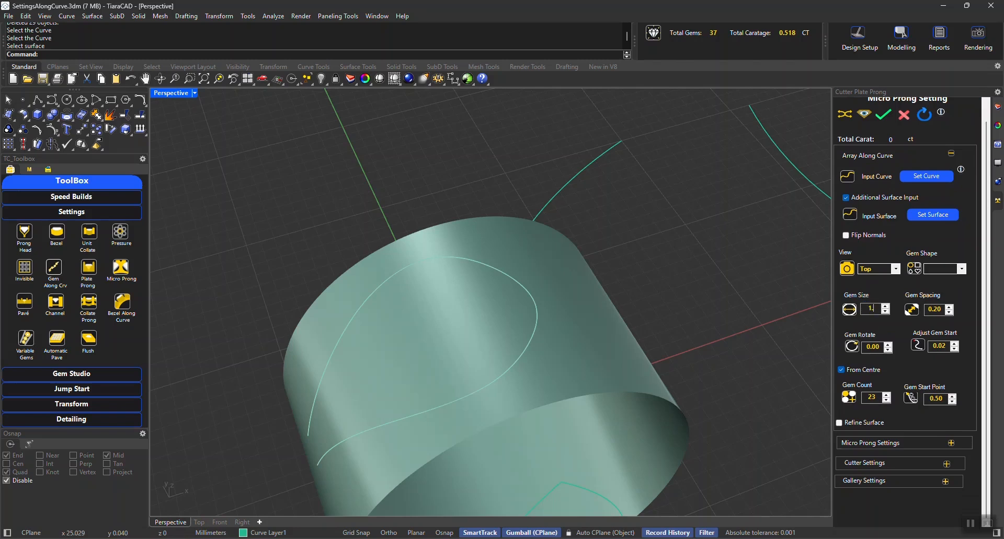
{"action": "type", "text": "3"}
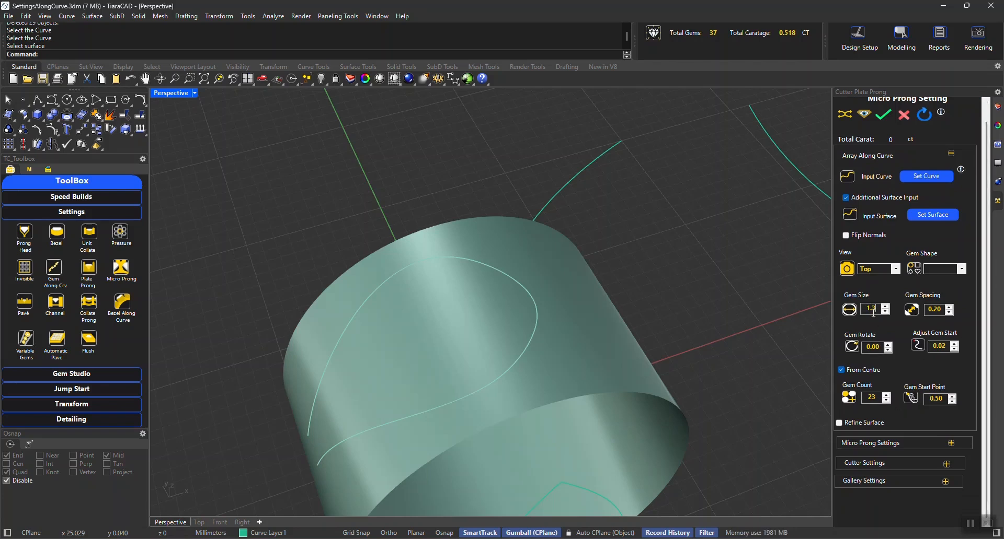
Step: Enable the Horizontal Cutter and set its Modify Width to 0.60
{"action": "left_click", "coordinate": [880, 156]}
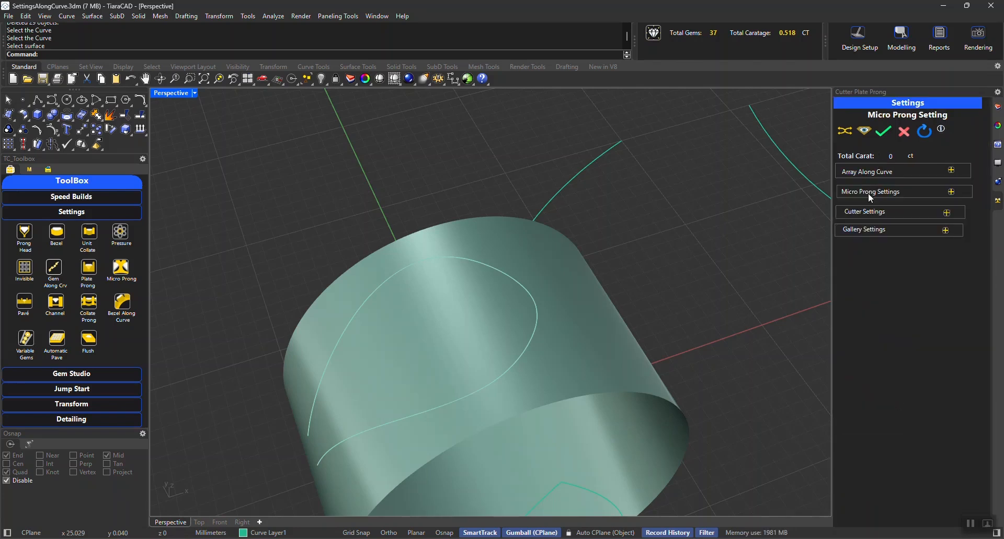
{"action": "left_click", "coordinate": [861, 216]}
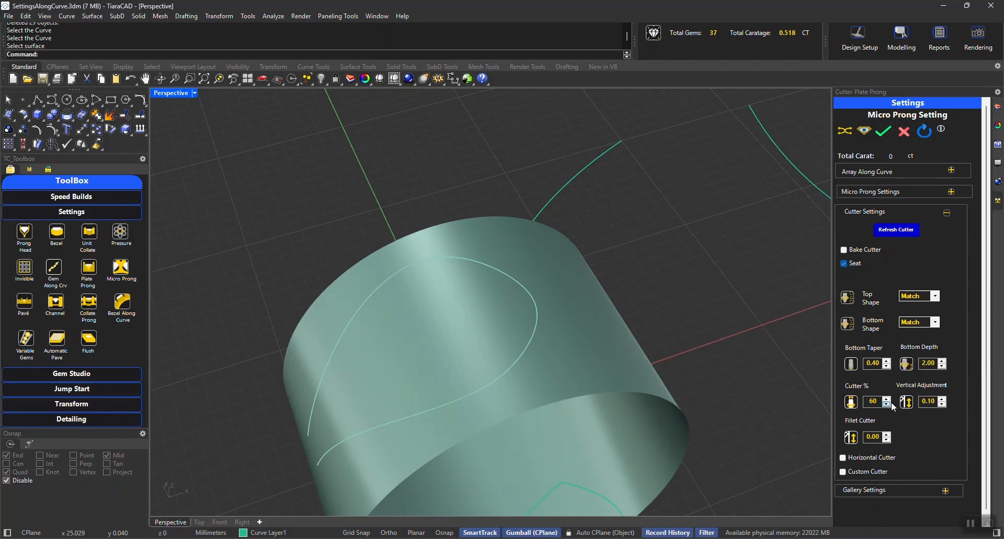
{"action": "left_click", "coordinate": [878, 458]}
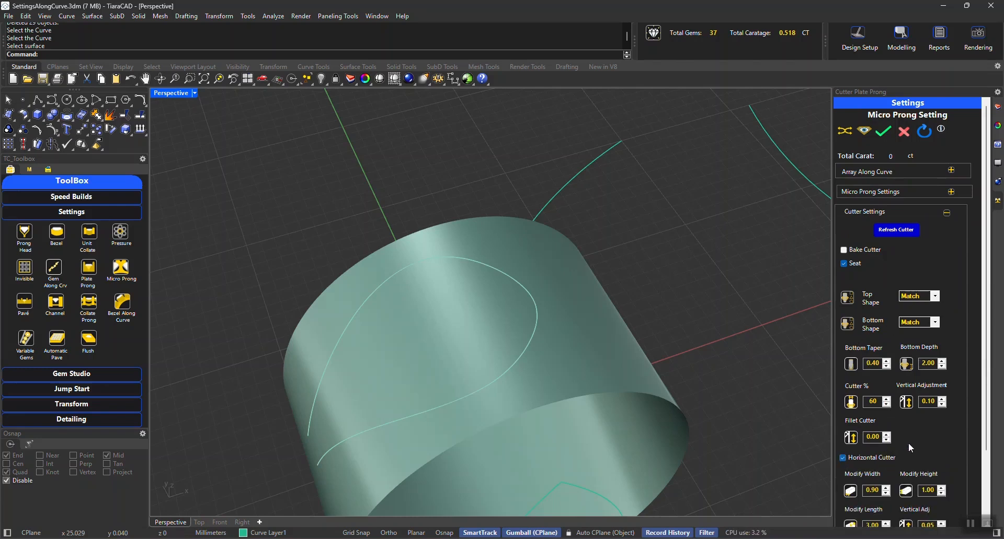
{"action": "scroll", "coordinate": [912, 433], "scroll_direction": "down", "scroll_amount": 2}
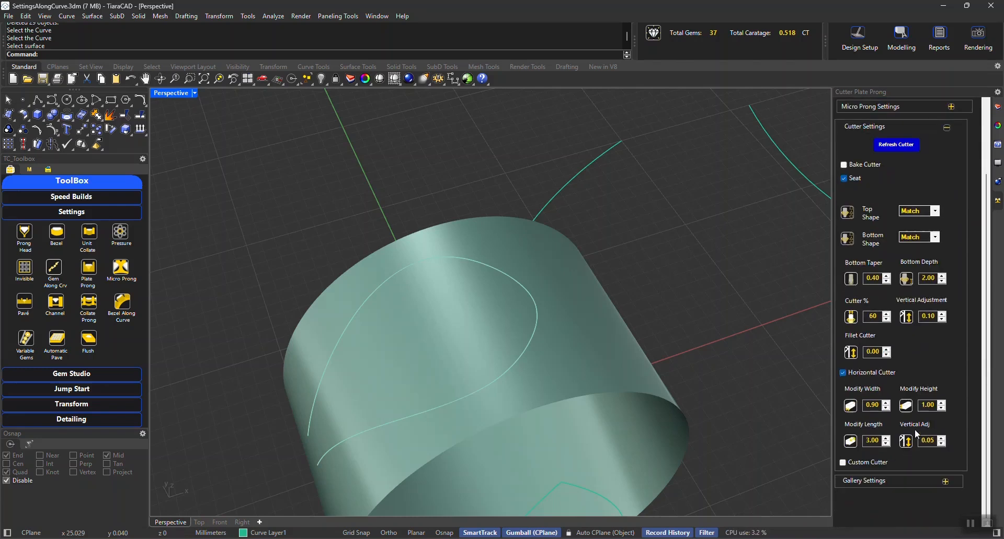
{"action": "double_click", "coordinate": [872, 405]}
{"action": "type", "text": ".6"}
{"action": "key", "text": "Return"}
Step: Choose the Round gem shape and inspect the gem and prong cutter preview along the cylinder's curve
{"action": "left_click", "coordinate": [961, 286]}
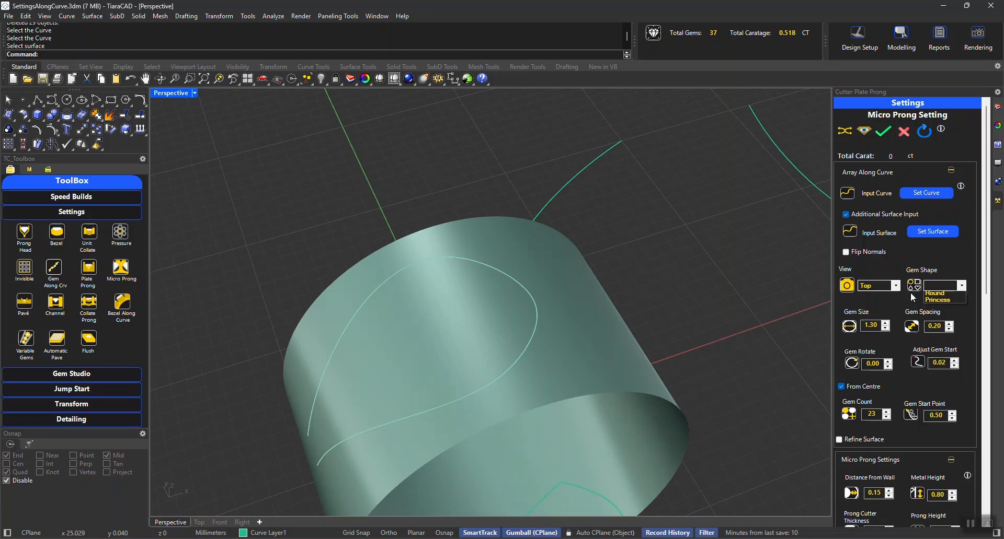
{"action": "left_click", "coordinate": [942, 295]}
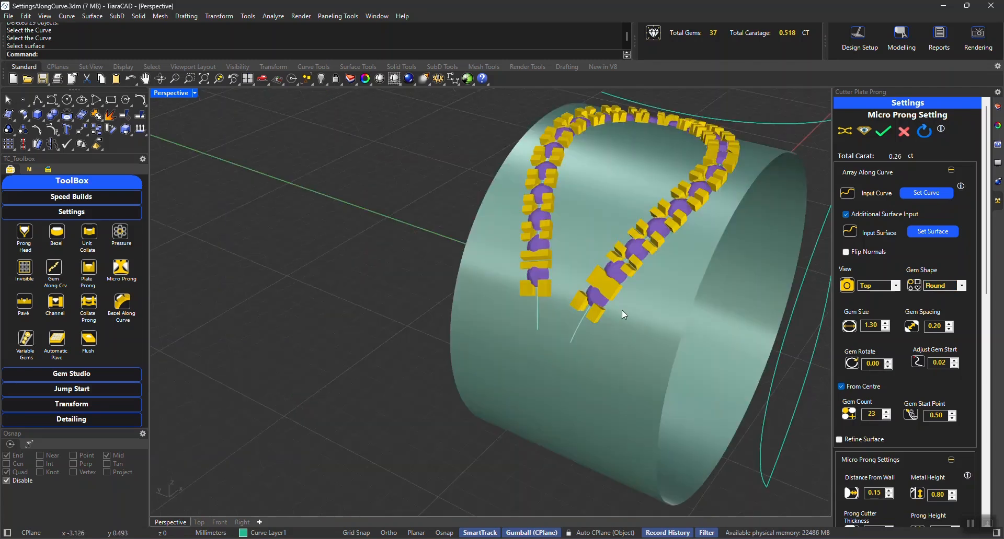
{"action": "right_click_drag", "start_coordinate": [622, 309], "coordinate": [462, 195]}
{"action": "scroll", "coordinate": [462, 195], "scroll_direction": "up", "scroll_amount": 6}
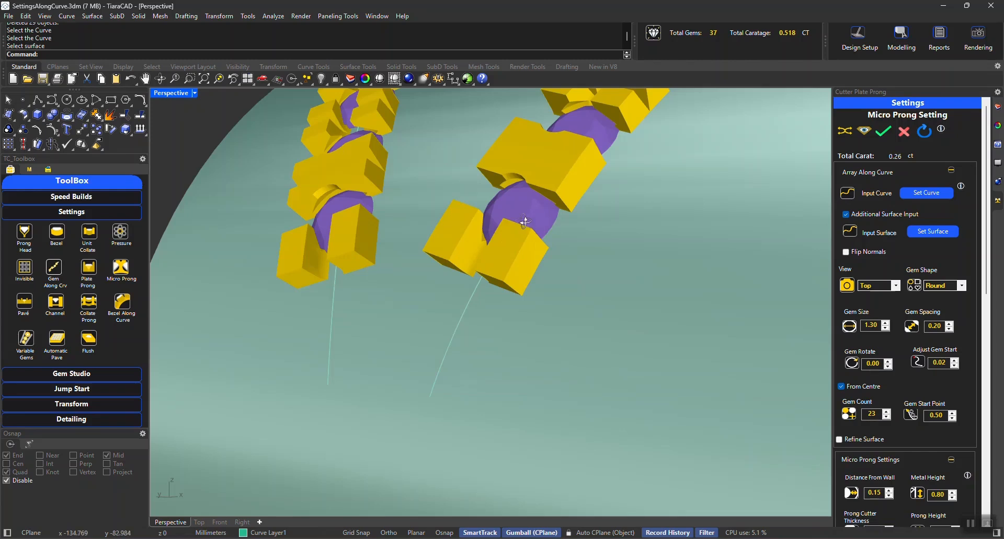
{"action": "right_click_drag", "start_coordinate": [527, 225], "coordinate": [465, 238]}
{"action": "scroll", "coordinate": [562, 285], "scroll_direction": "down", "scroll_amount": 3}
{"action": "right_click_drag", "start_coordinate": [562, 285], "coordinate": [396, 255]}
{"action": "right_click_drag", "start_coordinate": [326, 283], "coordinate": [632, 369], "text": "shift"}
Step: Finalize the micro prong setting and hide the cylindrical surface to inspect the band's sides and underside
{"action": "left_click", "coordinate": [881, 135]}
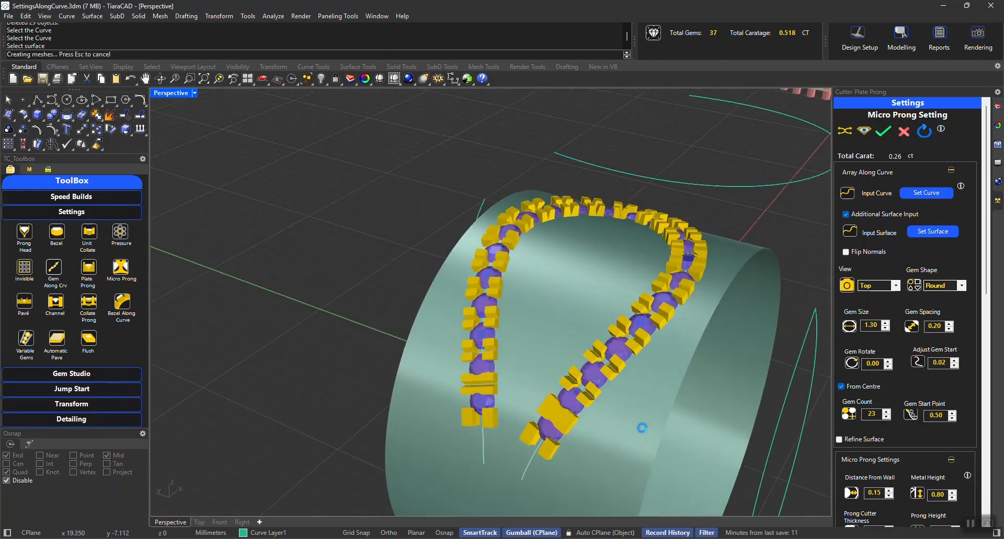
{"action": "left_click", "coordinate": [642, 430]}
{"action": "key", "text": "ctrl+h"}
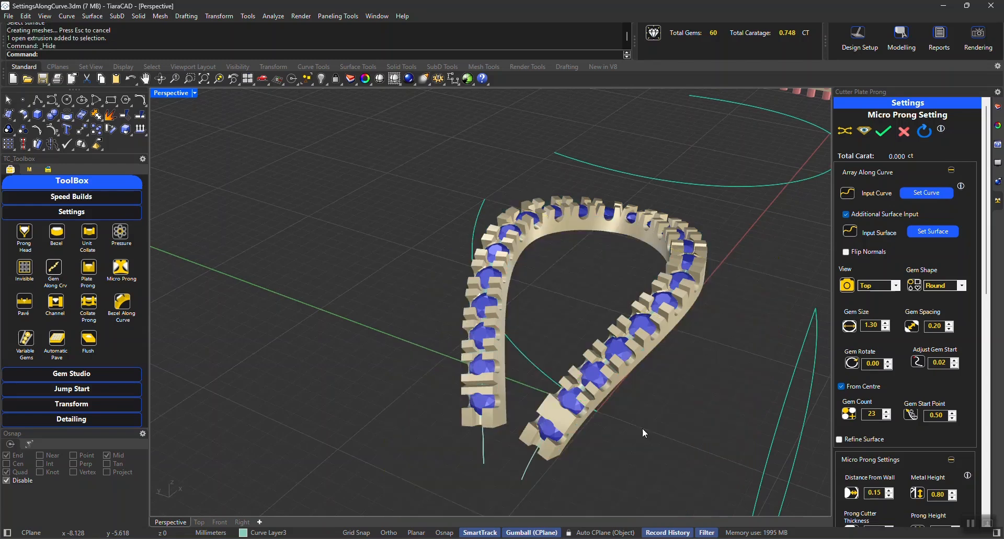
{"action": "right_click_drag", "start_coordinate": [642, 428], "coordinate": [547, 390]}
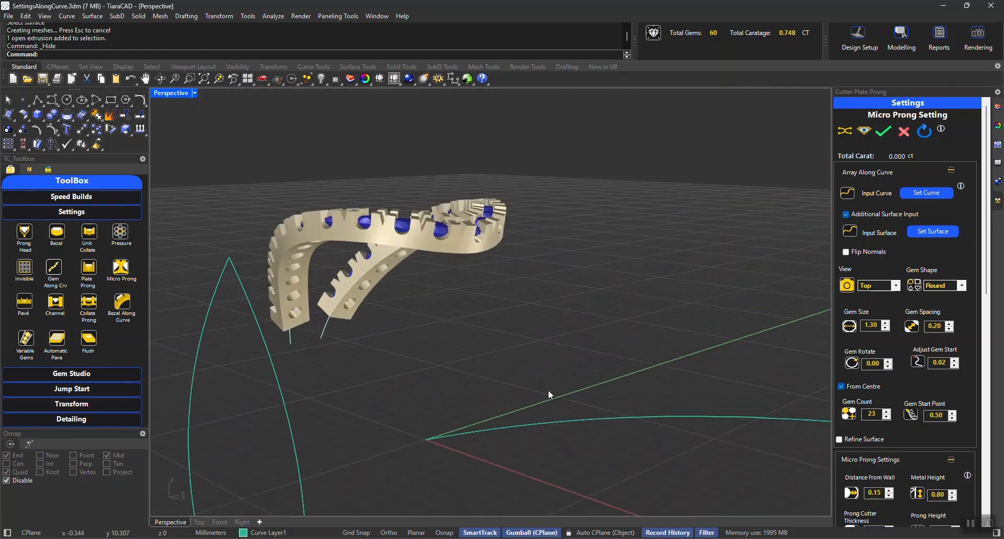
{"action": "scroll", "coordinate": [494, 296], "scroll_direction": "up", "scroll_amount": 3}
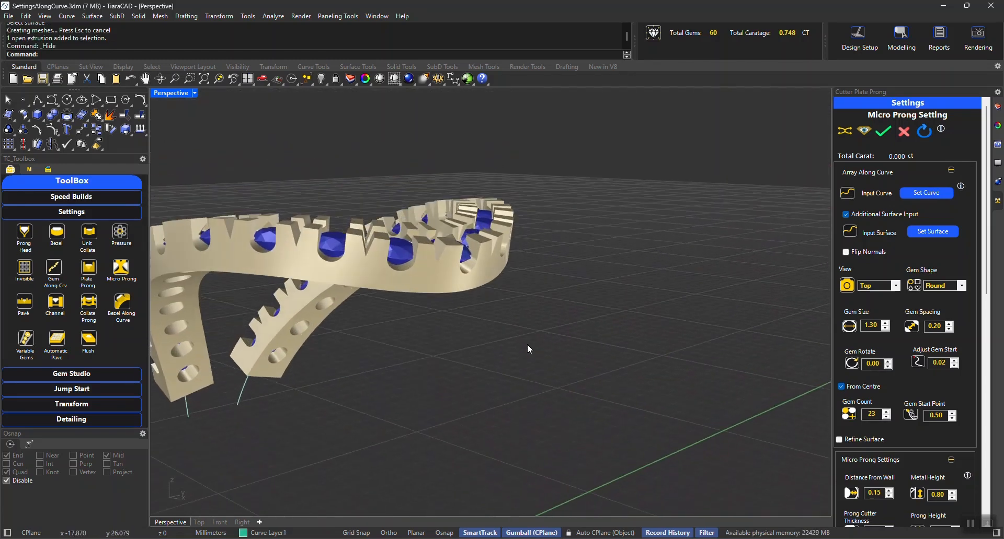